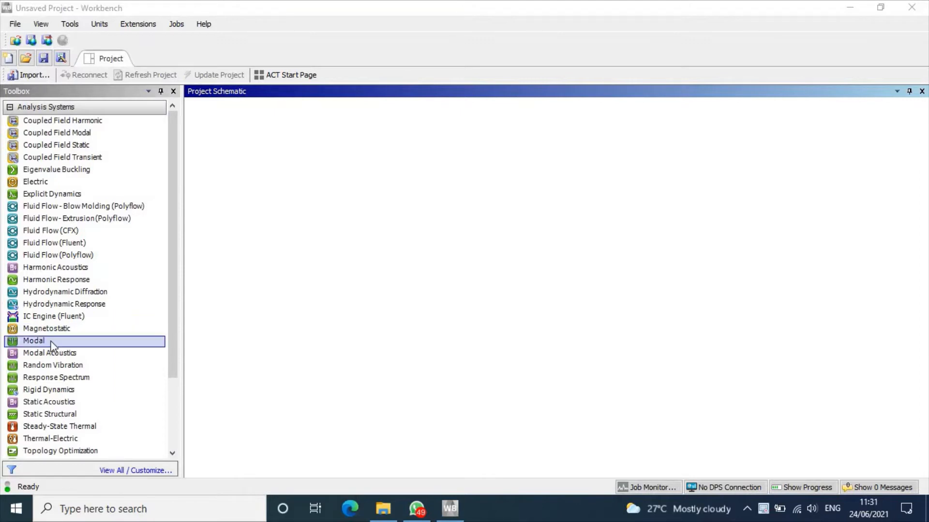
# Add a Modal analysis system to the project and open its geometry cell in a maximized DesignModeler window.
pyautogui.doubleClick(51, 345)
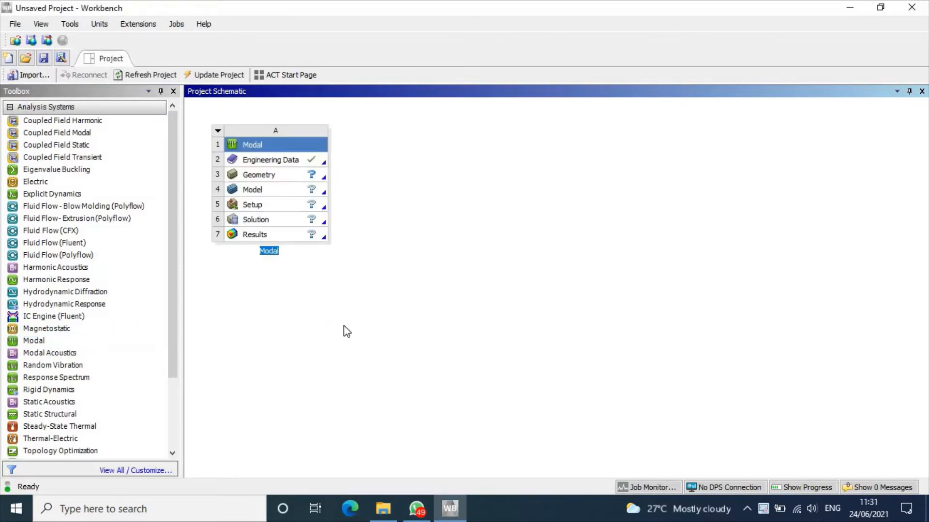
pyautogui.click(289, 176)
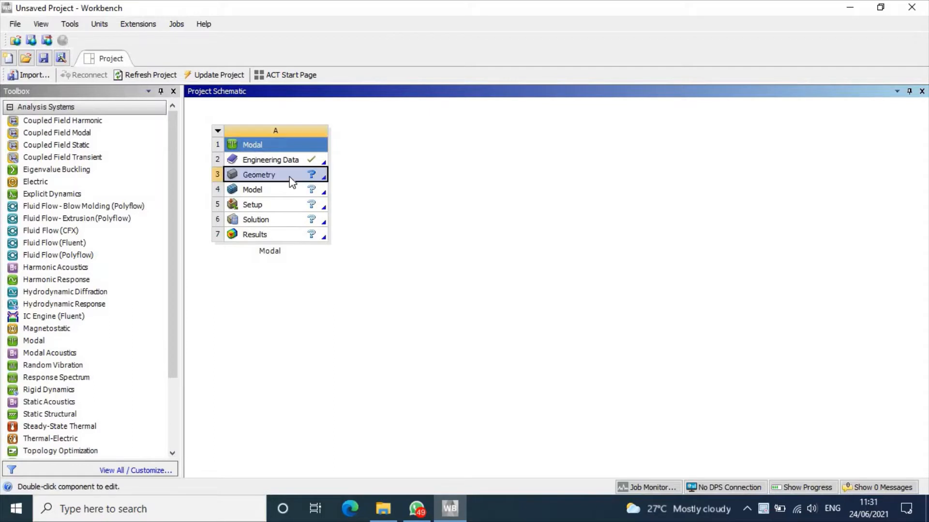
pyautogui.rightClick(290, 176)
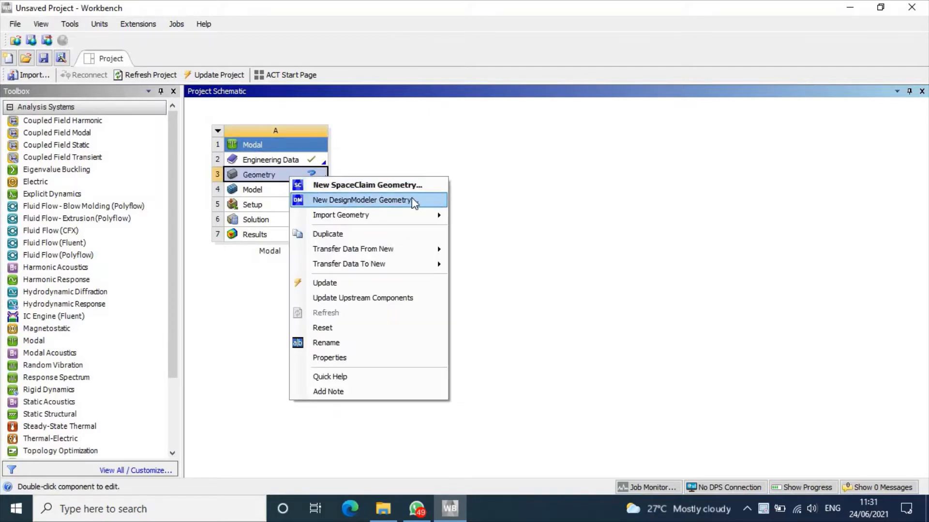
pyautogui.click(413, 201)
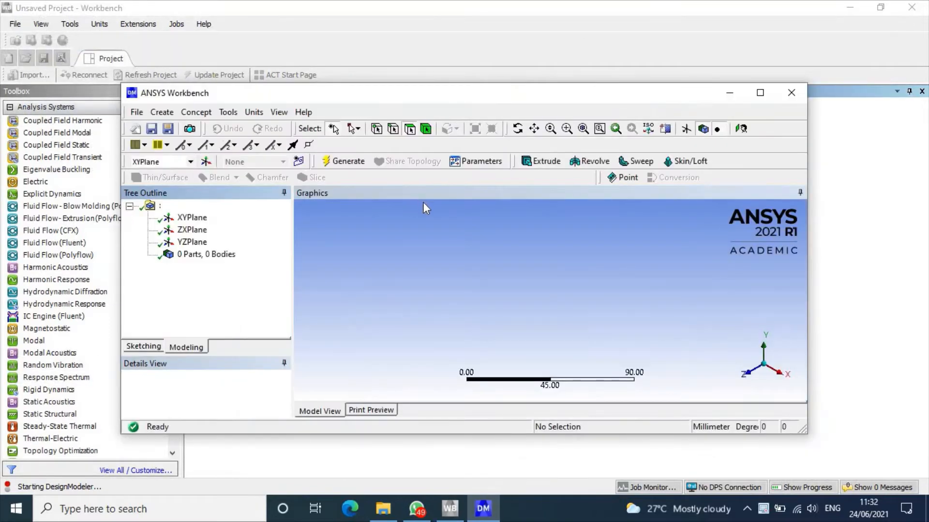
pyautogui.click(760, 93)
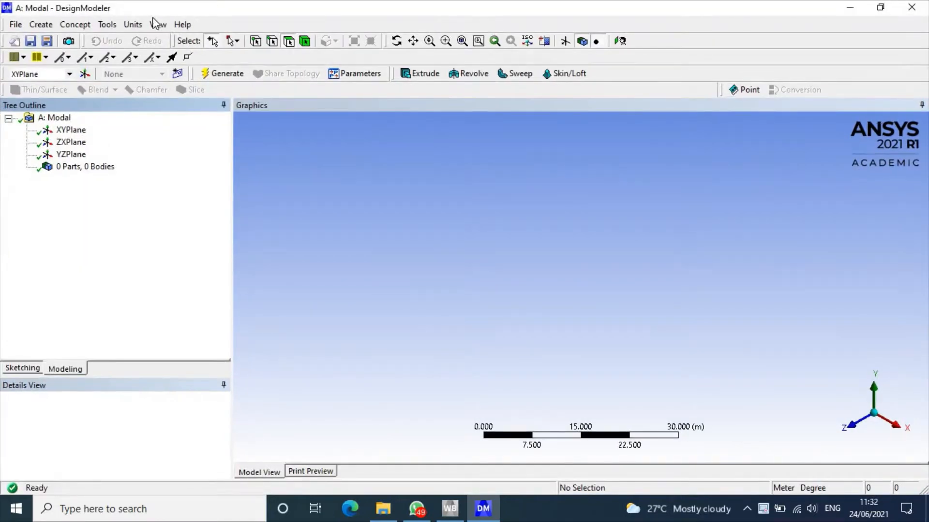
# Set the length unit to millimetres and import the external geometry file BAJA_ROLL_CAGE.iges.
pyautogui.click(135, 25)
pyautogui.click(177, 69)
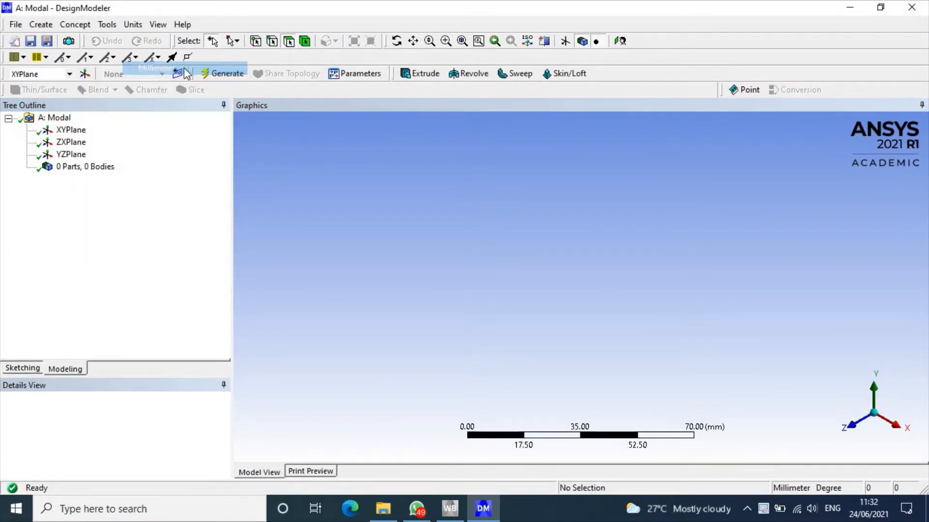
pyautogui.click(16, 25)
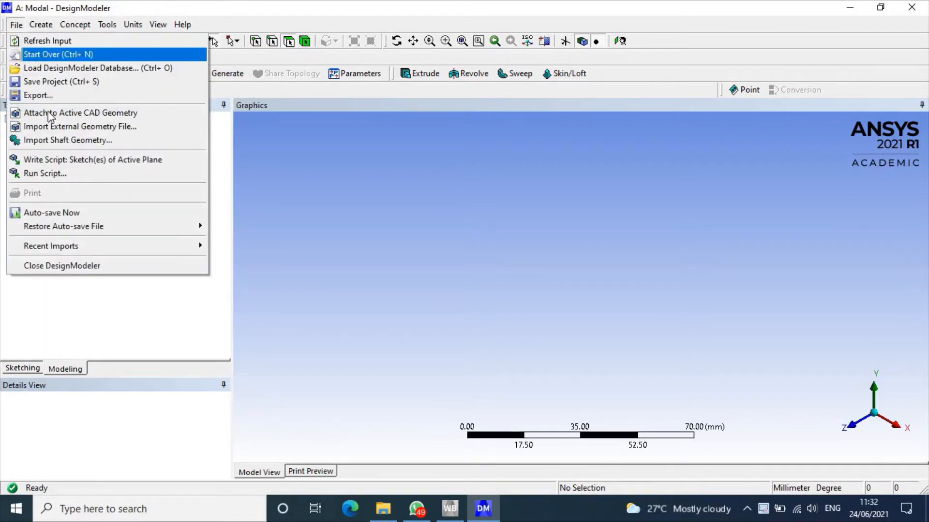
pyautogui.click(67, 128)
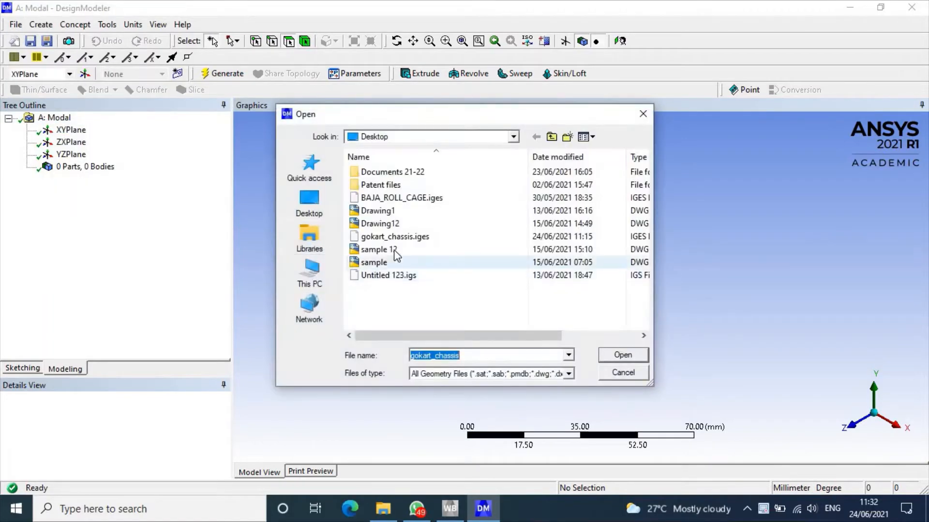
pyautogui.click(411, 198)
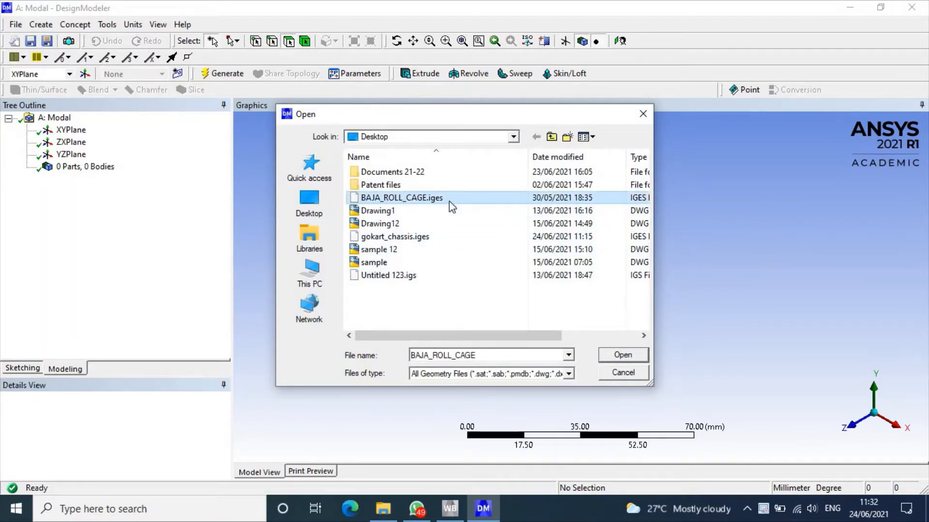
pyautogui.click(623, 355)
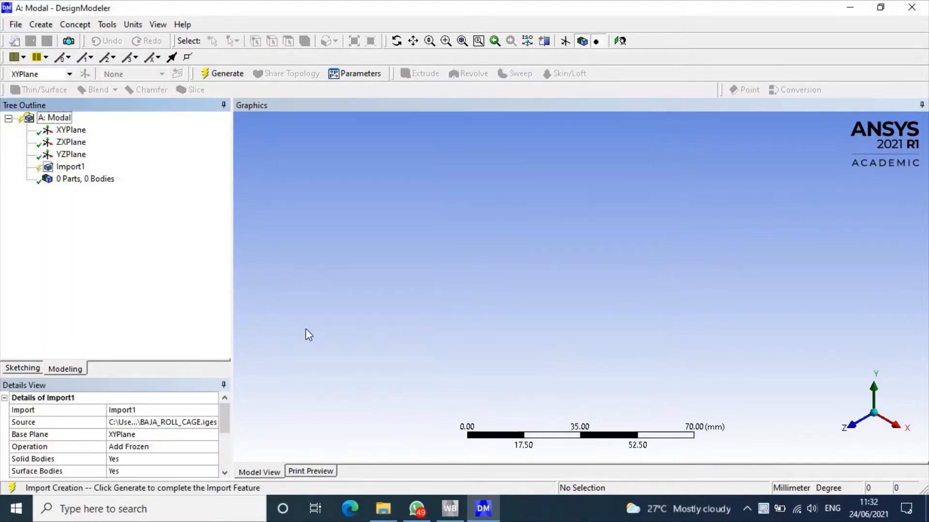
# Set Line Bodies to Yes for the import feature and generate the roll cage geometry.
pyautogui.scroll(-1, 160, 440)
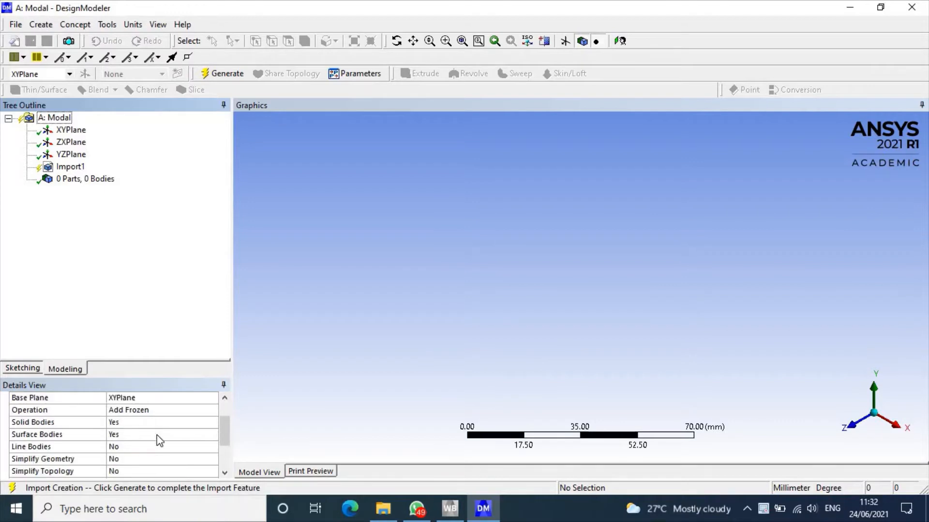
pyautogui.click(210, 448)
pyautogui.click(212, 447)
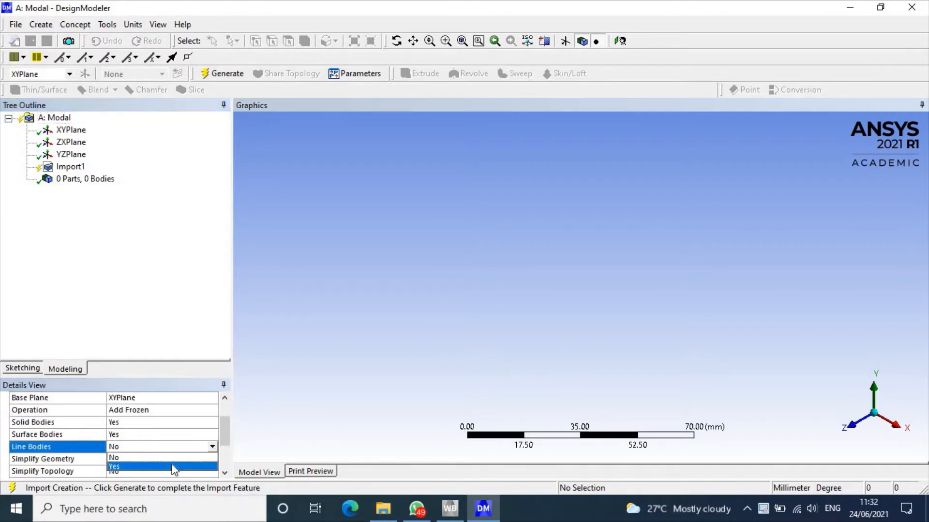
pyautogui.click(174, 469)
pyautogui.scroll(-2, 172, 464)
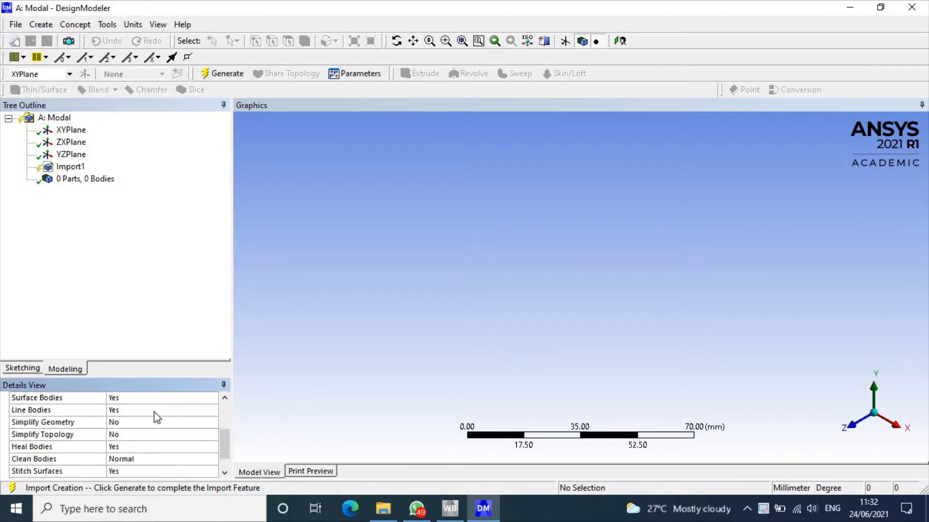
pyautogui.scroll(1, 155, 415)
pyautogui.click(231, 74)
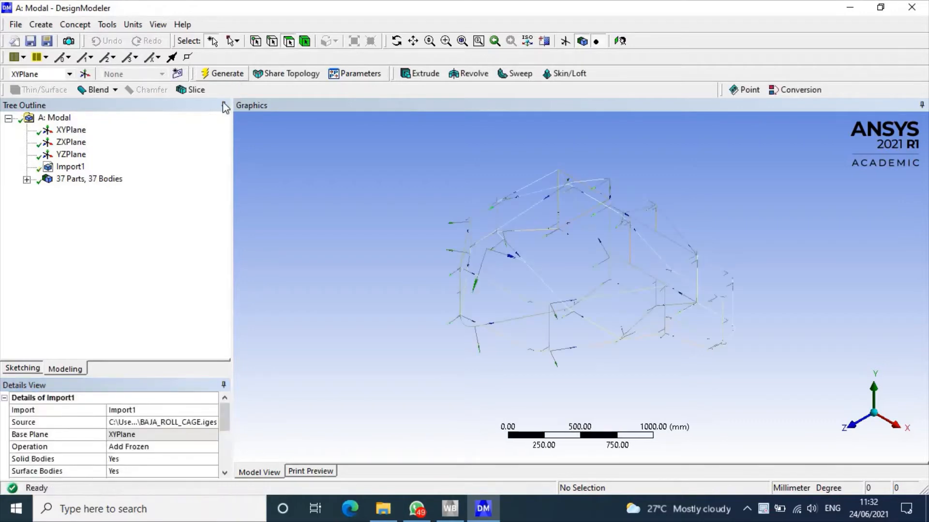
# Turn off the display of cross section alignments on the roll cage lines.
pyautogui.moveTo(412, 384); pyautogui.dragTo(376, 370, button='middle')
pyautogui.moveTo(696, 368); pyautogui.dragTo(717, 254, button='middle')
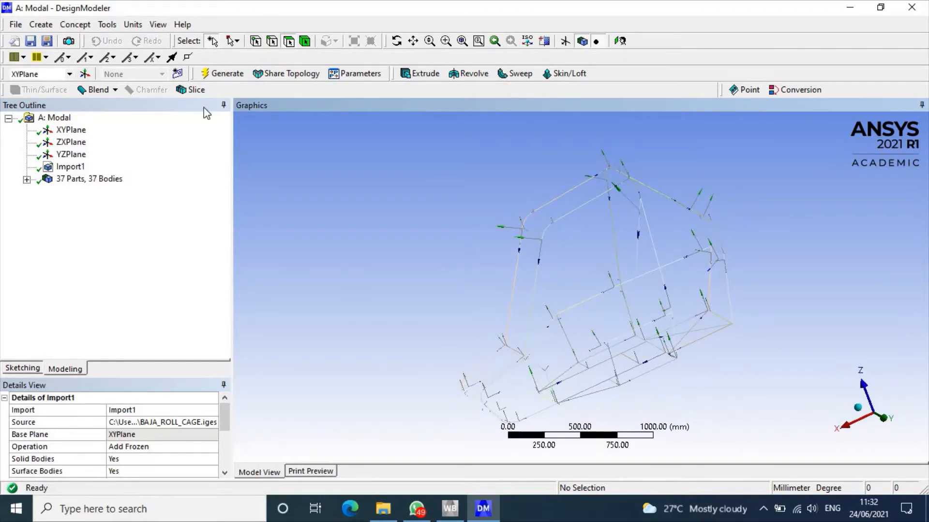
pyautogui.click(158, 24)
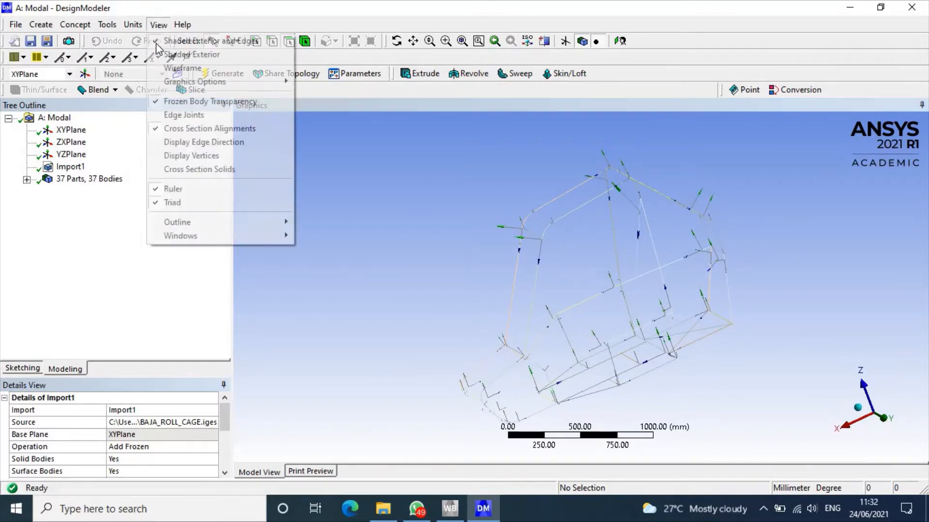
pyautogui.click(173, 129)
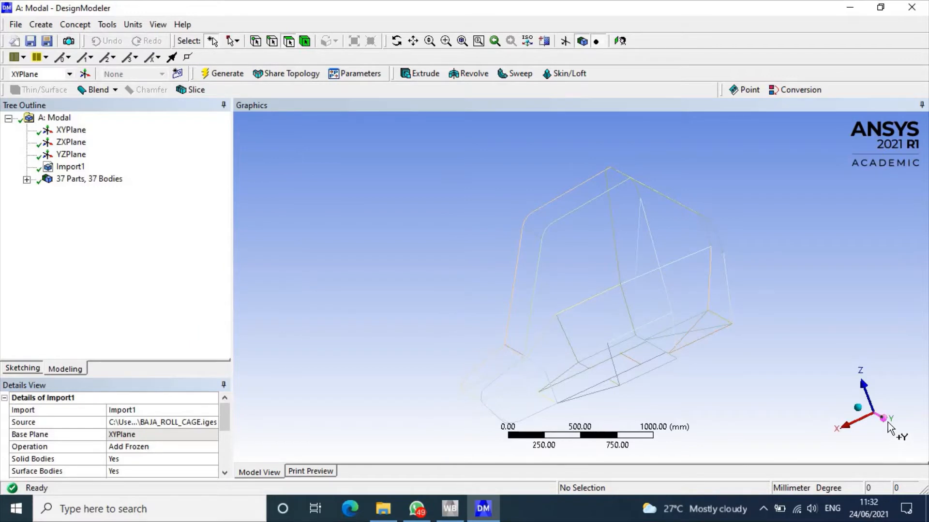
pyautogui.moveTo(880, 426); pyautogui.dragTo(718, 440, button='middle')
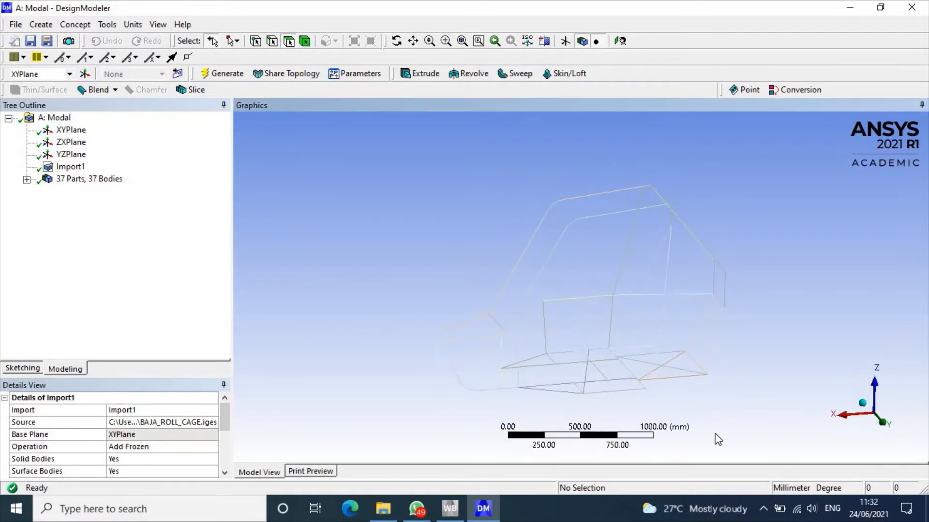
# Inspect the first line body's details and its available cross section options in the body list.
pyautogui.click(27, 180)
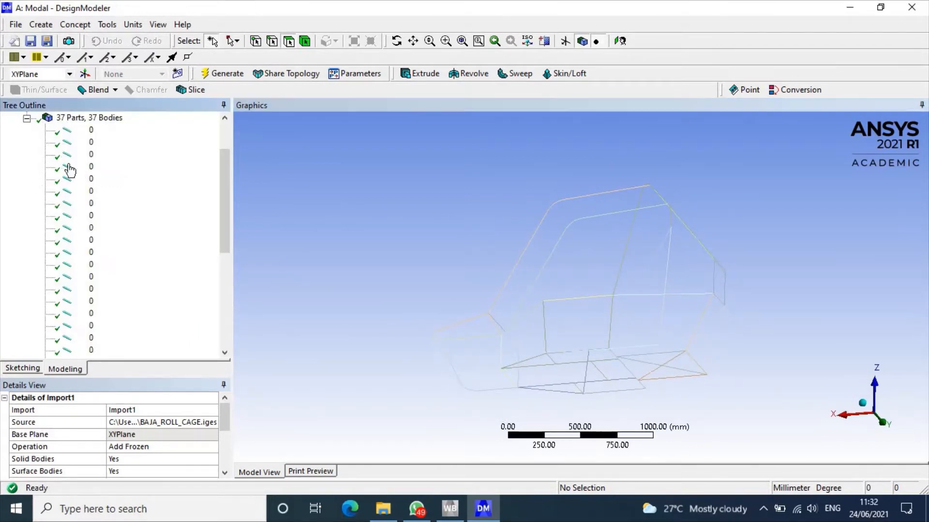
pyautogui.scroll(-2, 97, 329)
pyautogui.scroll(5, 97, 321)
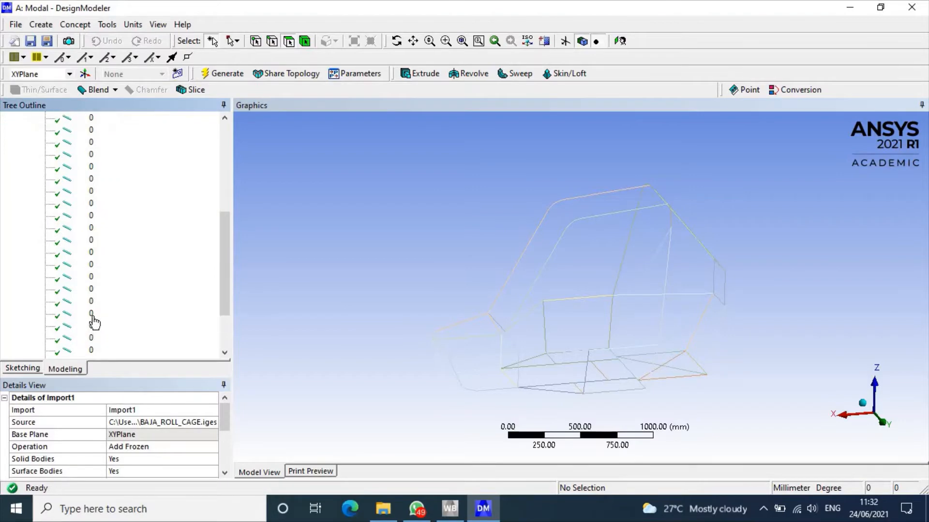
pyautogui.click(83, 167)
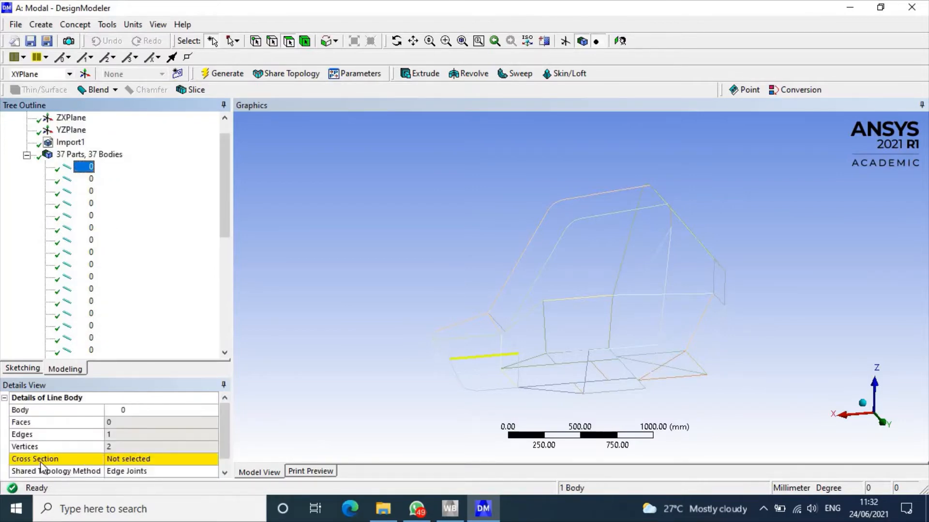
pyautogui.click(215, 460)
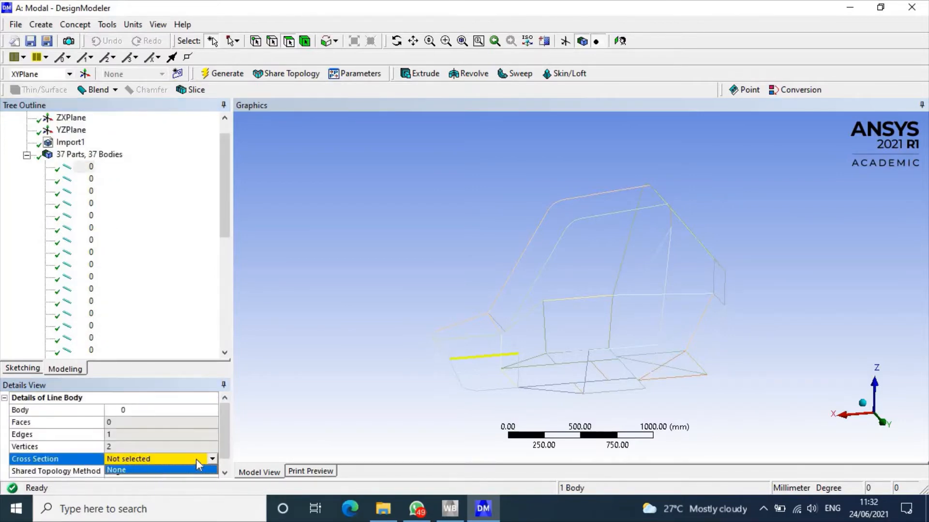
pyautogui.click(322, 370)
pyautogui.click(26, 155)
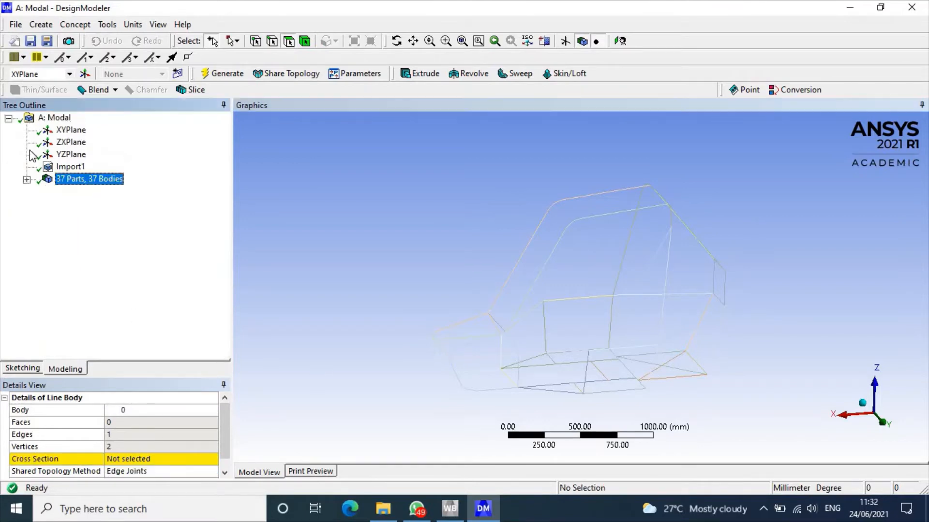
# Create a circular tube cross section with its default dimensions and expand the list of bodies.
pyautogui.click(87, 25)
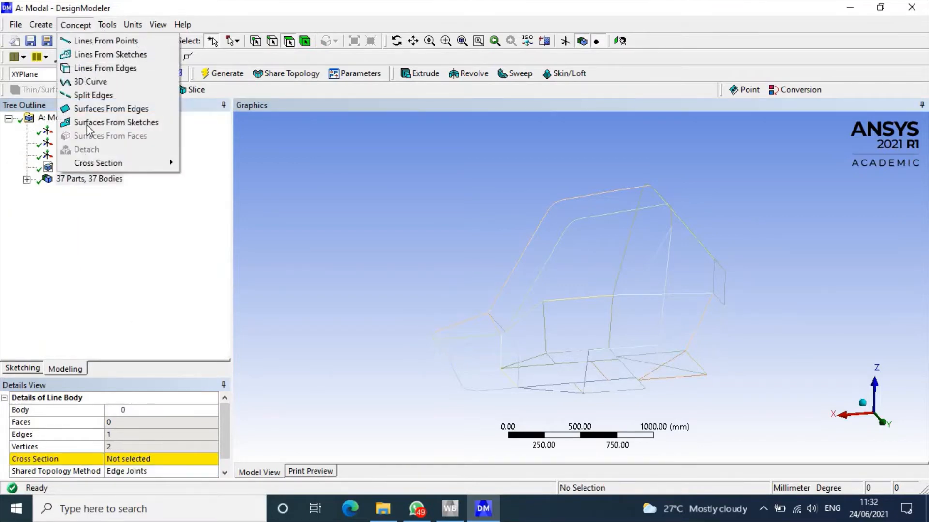
pyautogui.moveTo(169, 168)
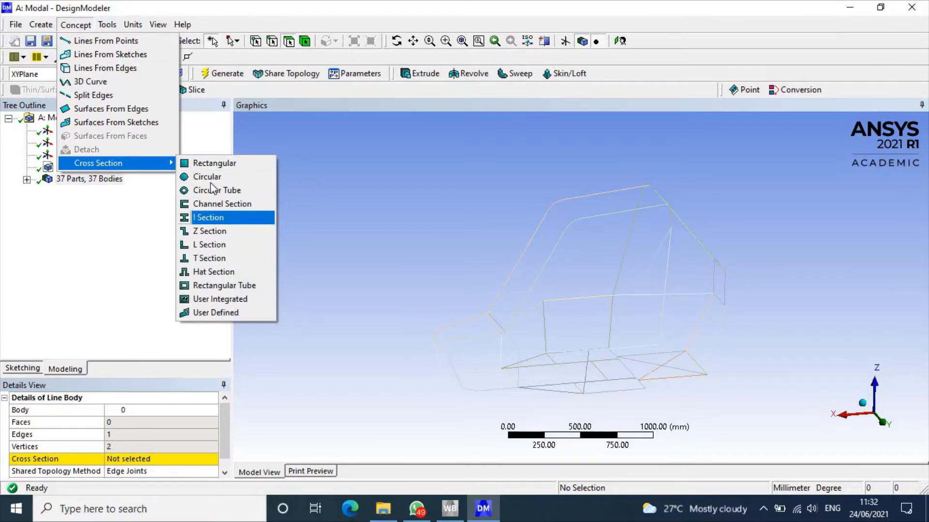
pyautogui.click(209, 190)
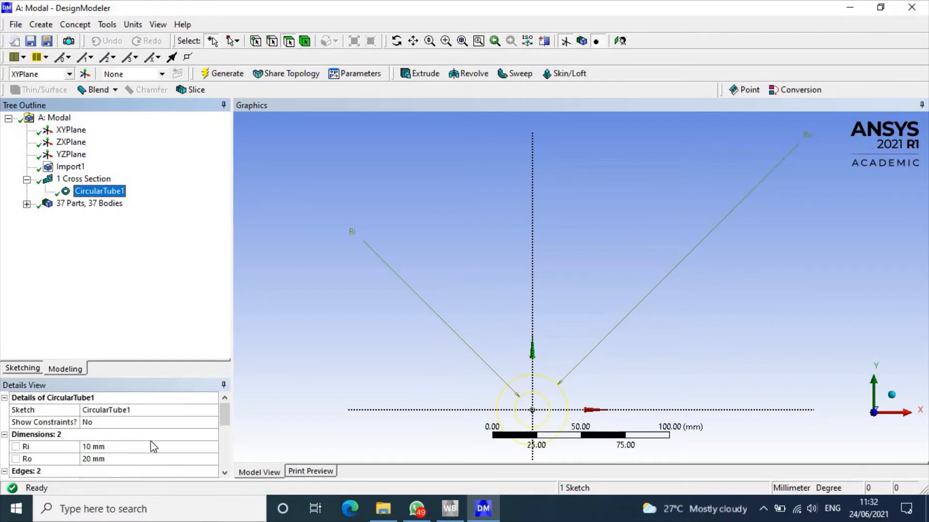
pyautogui.click(27, 204)
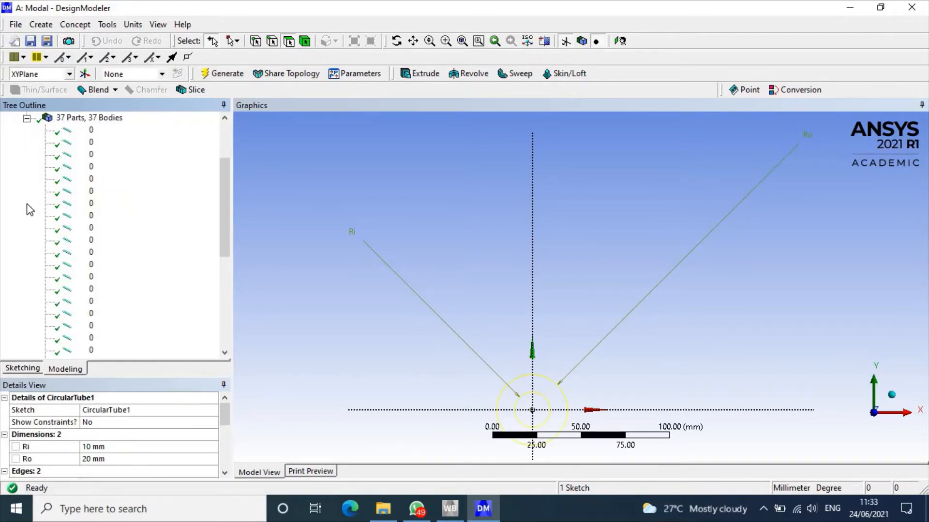
pyautogui.click(84, 130)
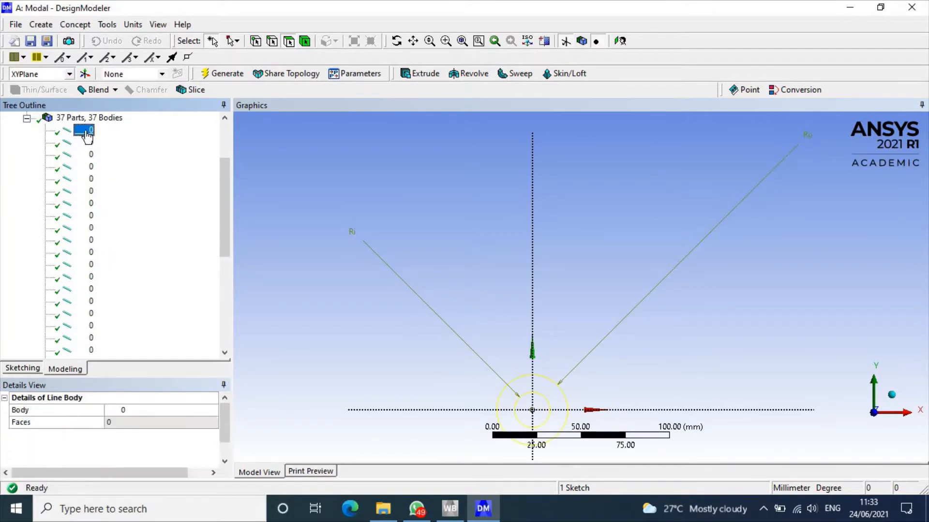
pyautogui.click(212, 459)
pyautogui.click(213, 459)
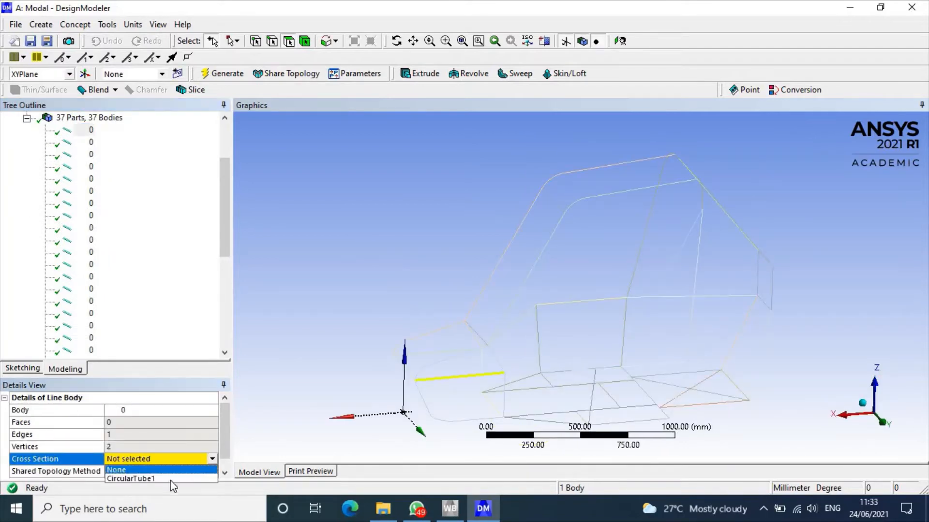
# Assign the CircularTube1 cross section to all 37 line bodies at once and check the assignment on one body.
pyautogui.click(85, 133)
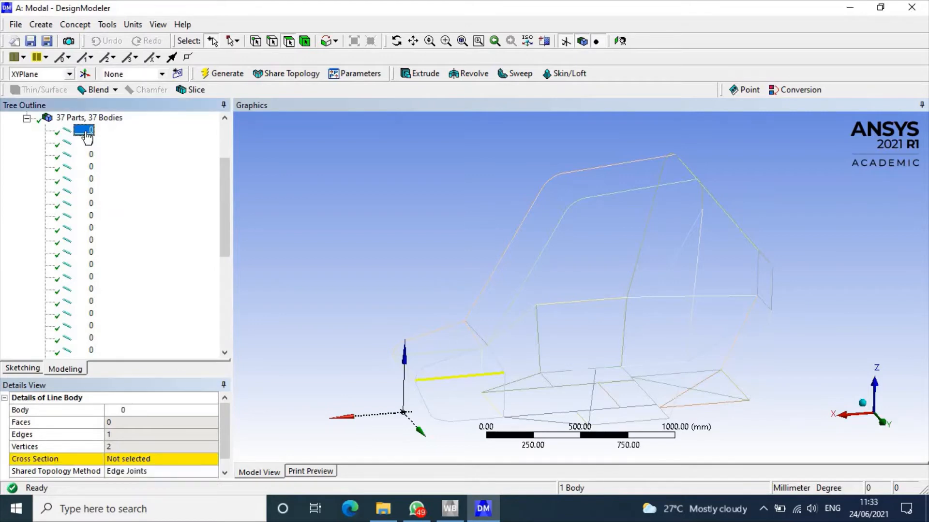
pyautogui.scroll(-3, 105, 291)
pyautogui.scroll(-3, 105, 292)
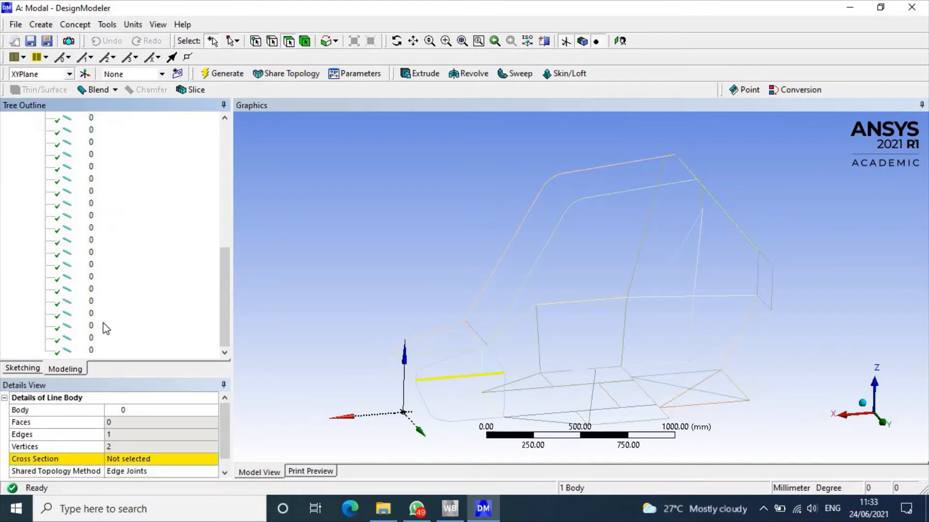
pyautogui.keyDown('shift'); pyautogui.click(84, 351); pyautogui.keyUp('shift')
pyautogui.click(224, 424)
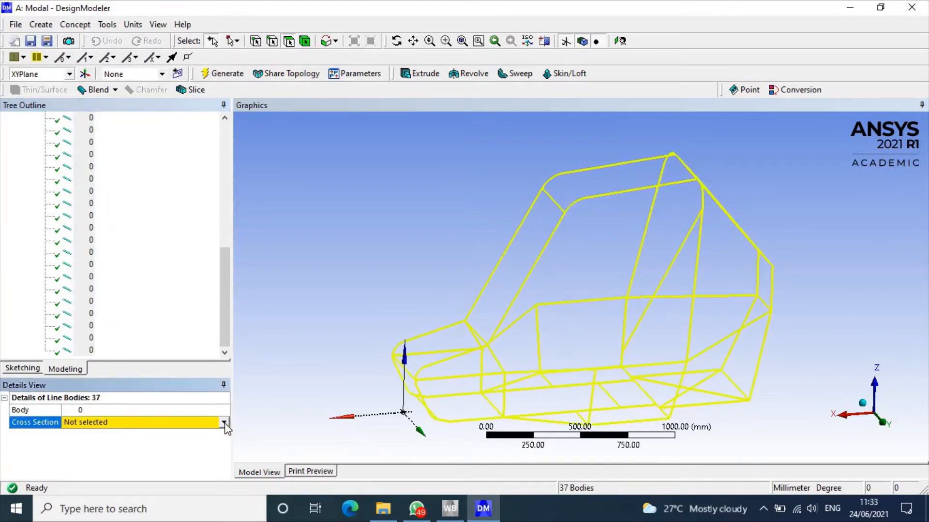
pyautogui.click(224, 422)
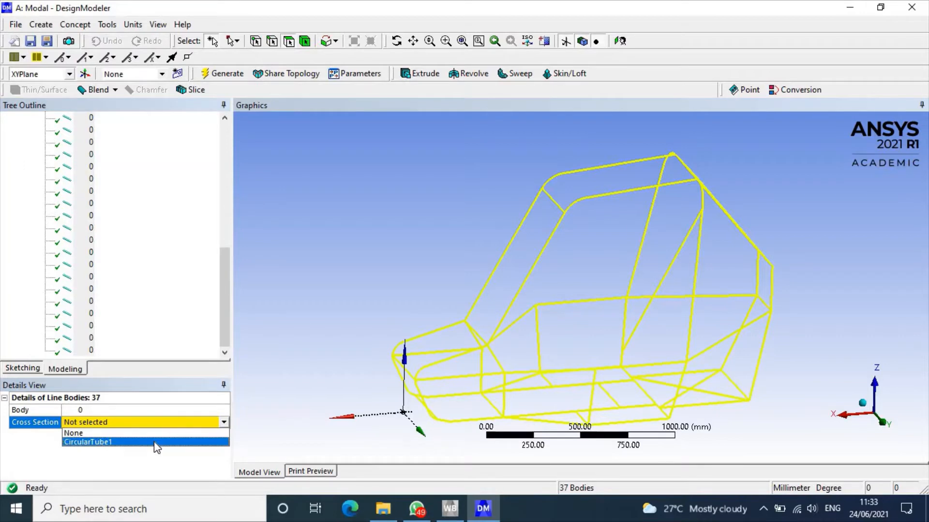
pyautogui.click(156, 442)
pyautogui.scroll(7, 132, 318)
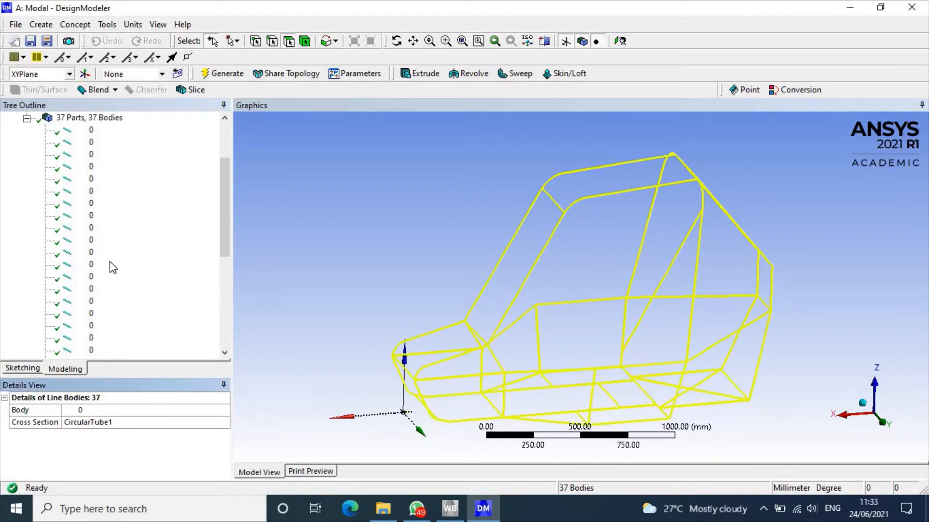
pyautogui.click(91, 228)
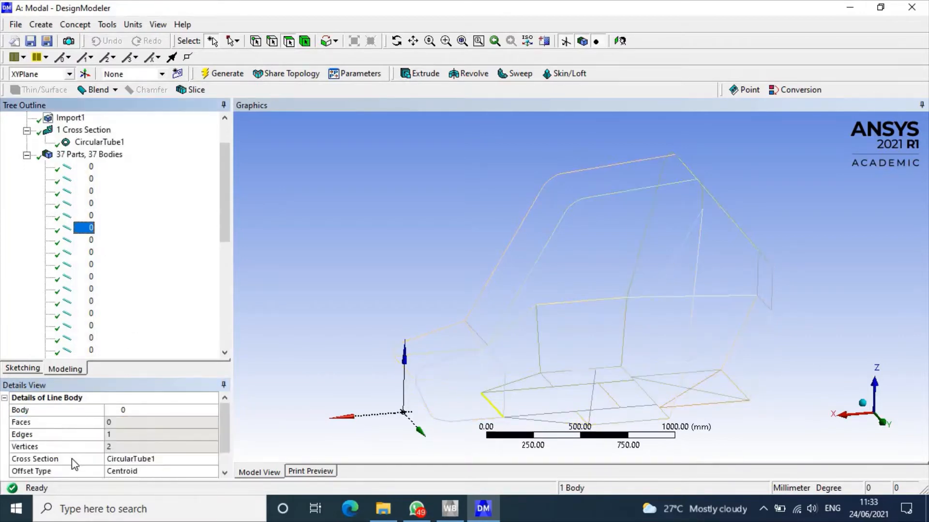
# Check the cross section assignment of another line body and collapse the list of bodies.
pyautogui.click(90, 302)
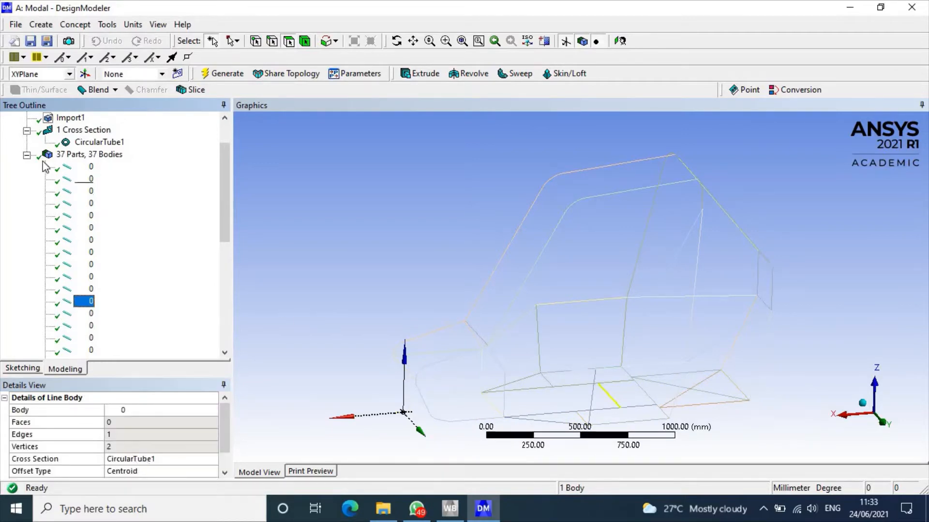
pyautogui.click(27, 155)
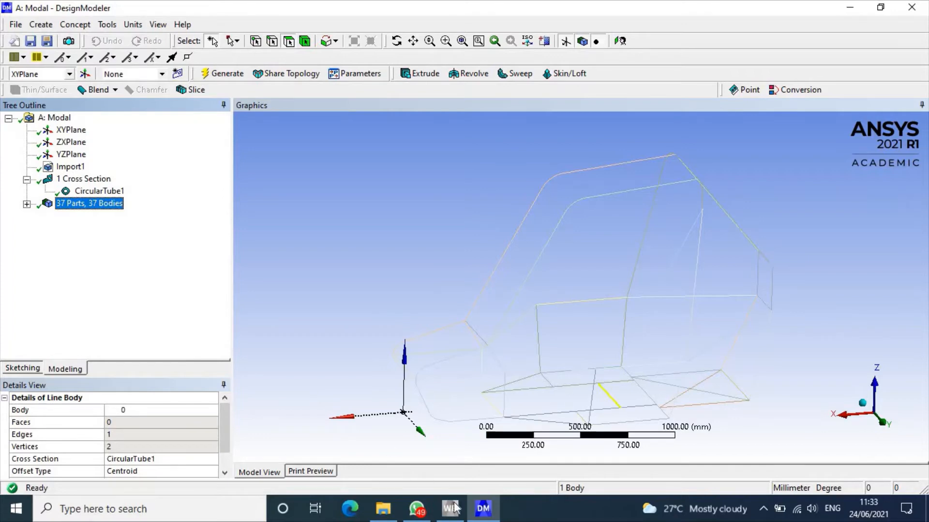
# Switch to the Workbench project and open the Modal system's Model in a maximized Mechanical window.
pyautogui.moveTo(450, 508)
pyautogui.click(463, 439)
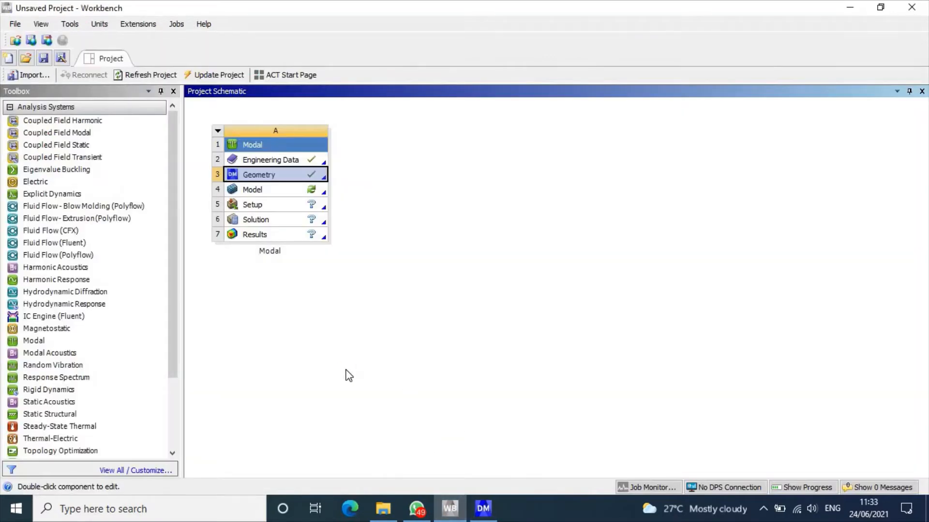
pyautogui.doubleClick(278, 194)
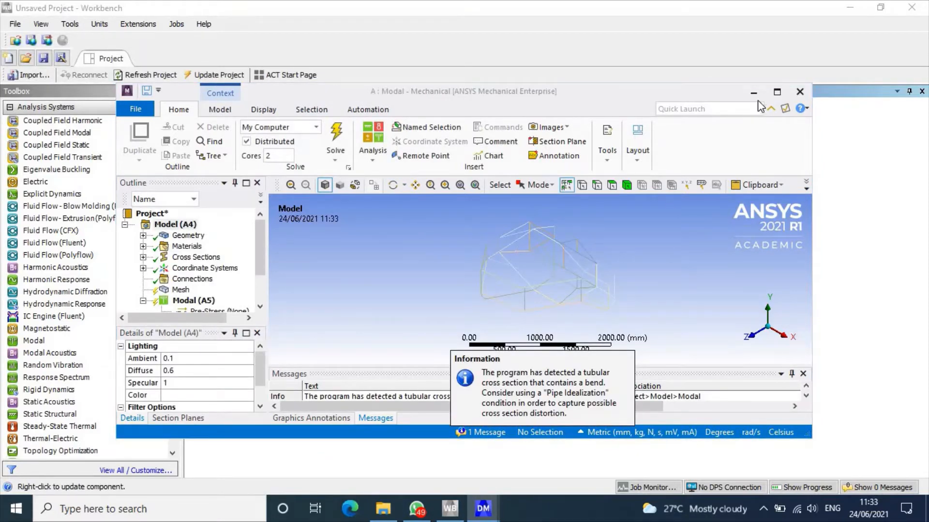
pyautogui.click(775, 90)
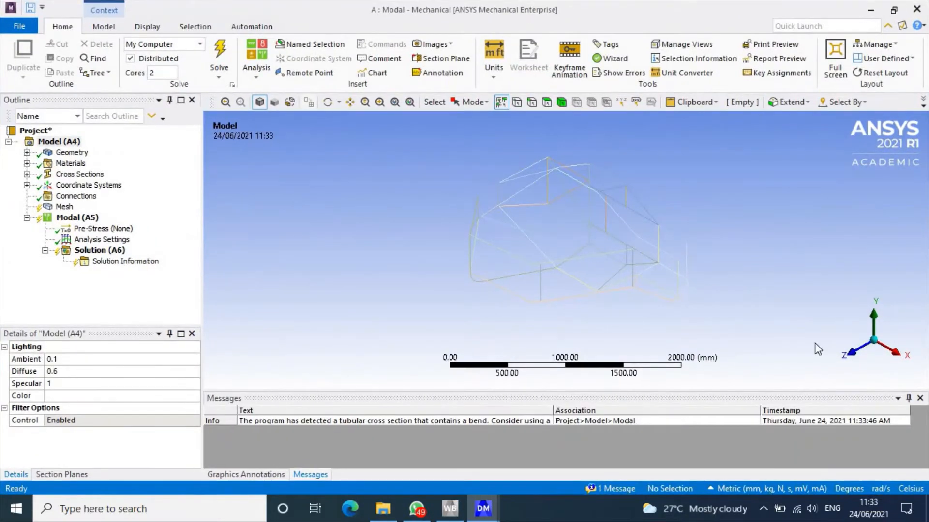
# Set the maximum number of modes to find to 10 in the modal analysis settings.
pyautogui.click(896, 357)
pyautogui.moveTo(613, 325); pyautogui.dragTo(508, 424, button='middle')
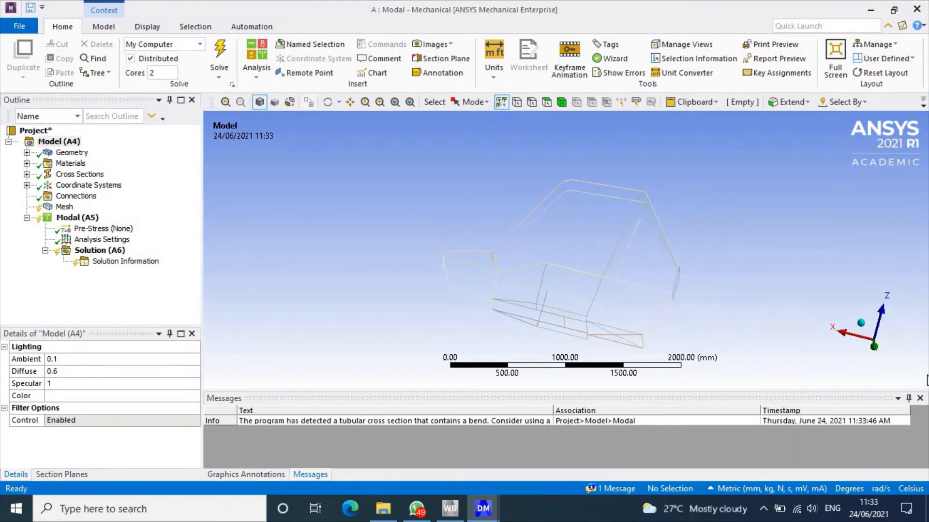
pyautogui.click(872, 350)
pyautogui.moveTo(757, 347); pyautogui.dragTo(768, 354, button='middle')
pyautogui.click(103, 241)
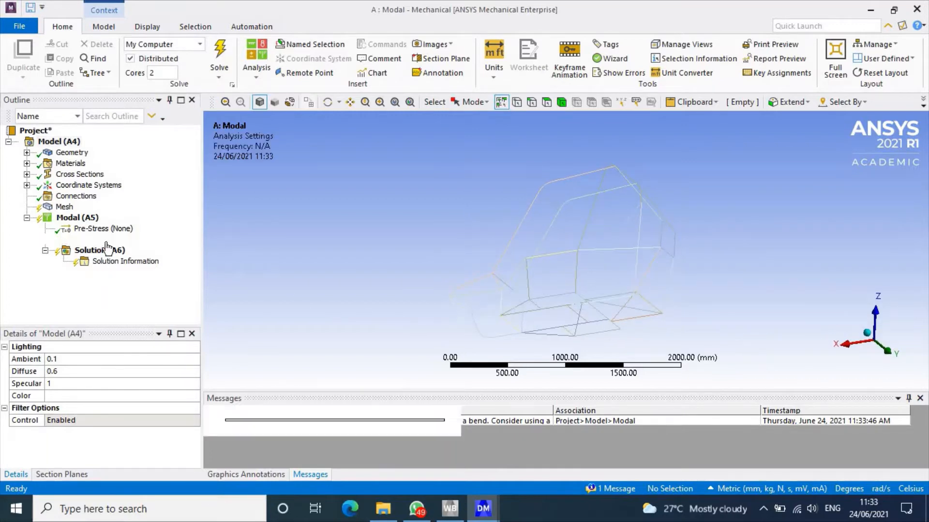
pyautogui.click(180, 362)
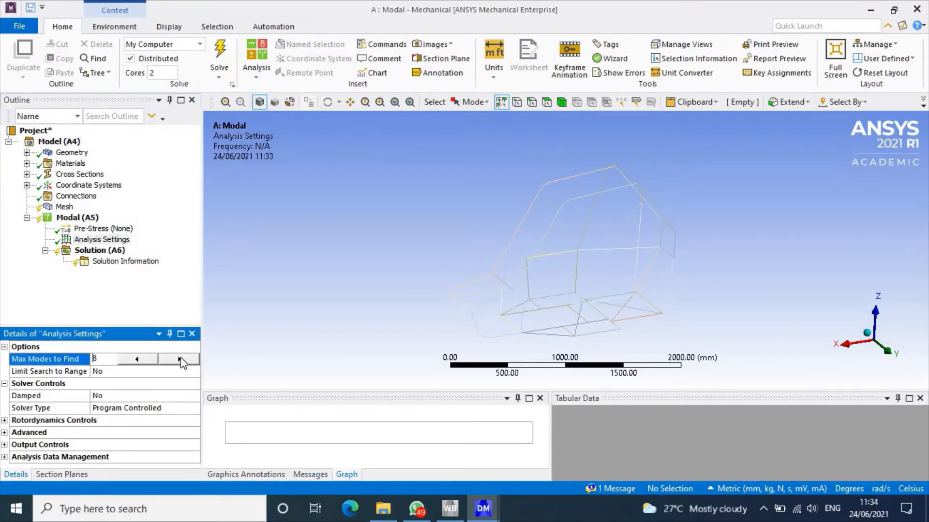
pyautogui.click(180, 361)
pyautogui.click(180, 361)
# Limit the modal frequency search to a range with a maximum of 1000 Hz.
pyautogui.click(184, 372)
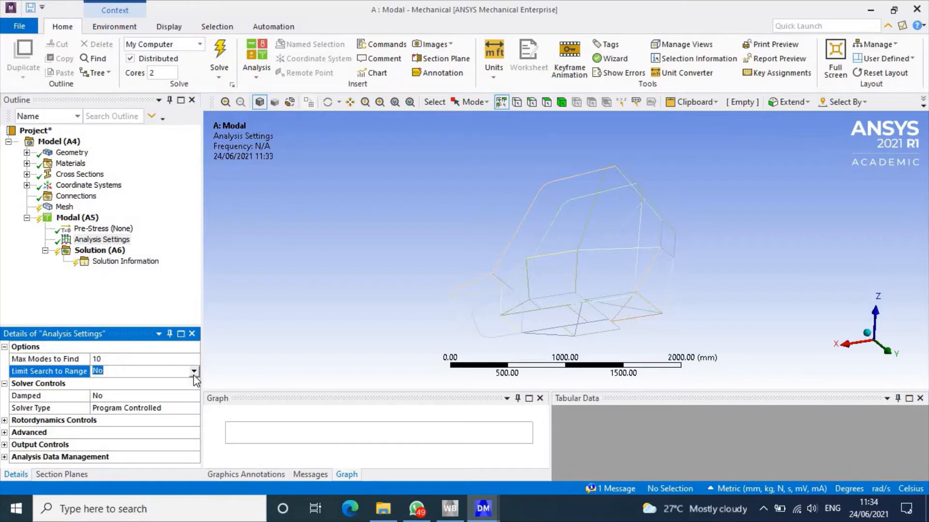
pyautogui.click(193, 371)
pyautogui.click(178, 390)
pyautogui.click(172, 393)
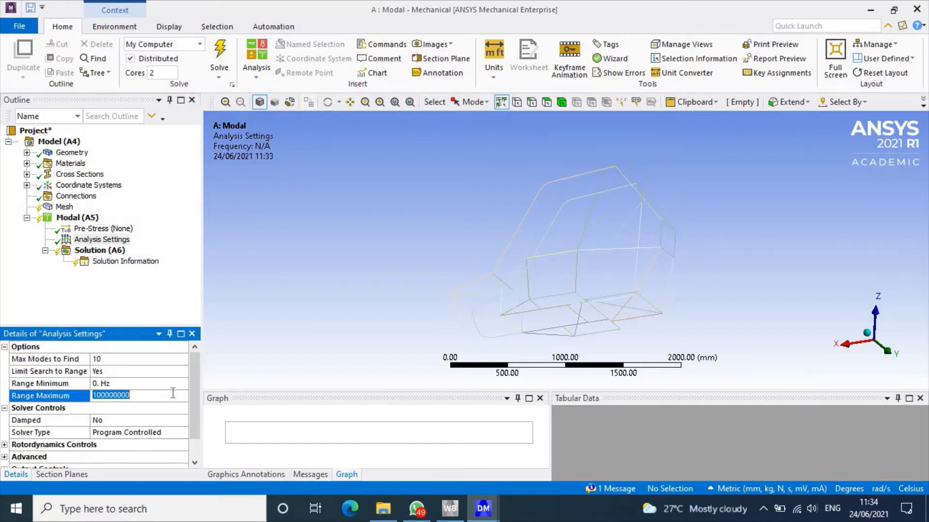
pyautogui.write('1000. Hz')
# Generate the mesh of the roll cage with default settings and inspect the meshed tubes.
pyautogui.click(76, 195)
pyautogui.rightClick(65, 207)
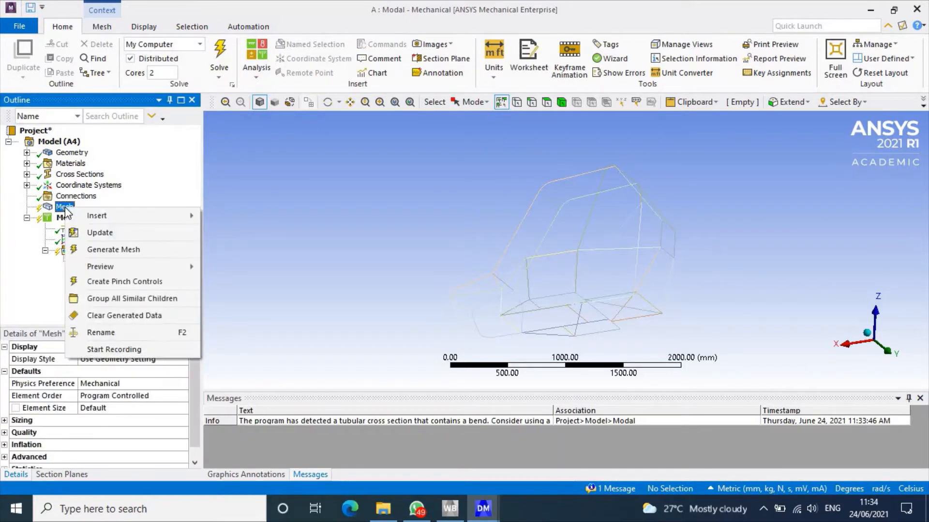
pyautogui.click(138, 250)
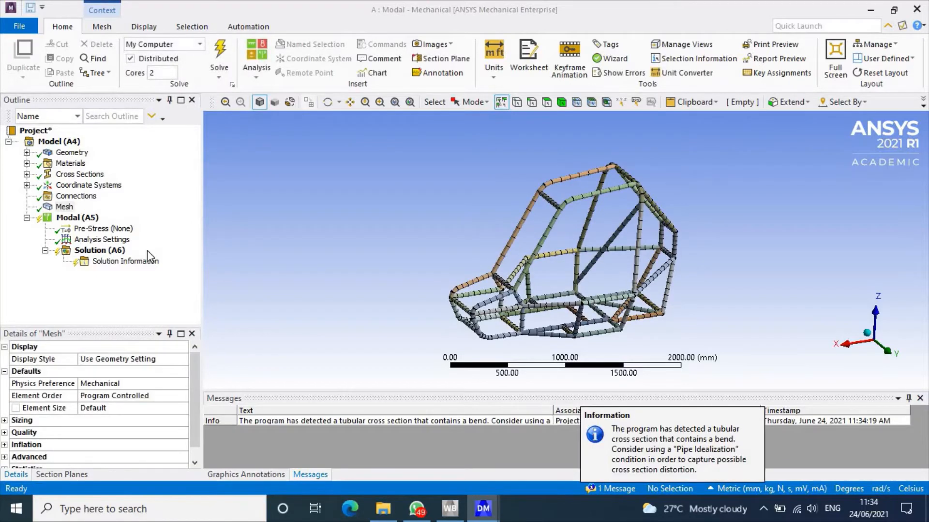
pyautogui.scroll(3, 539, 286)
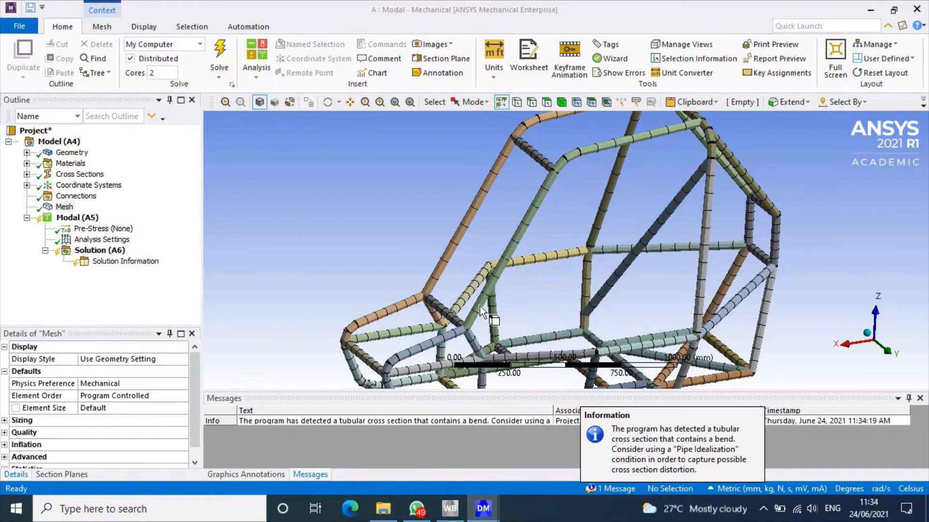
pyautogui.scroll(-2, 472, 327)
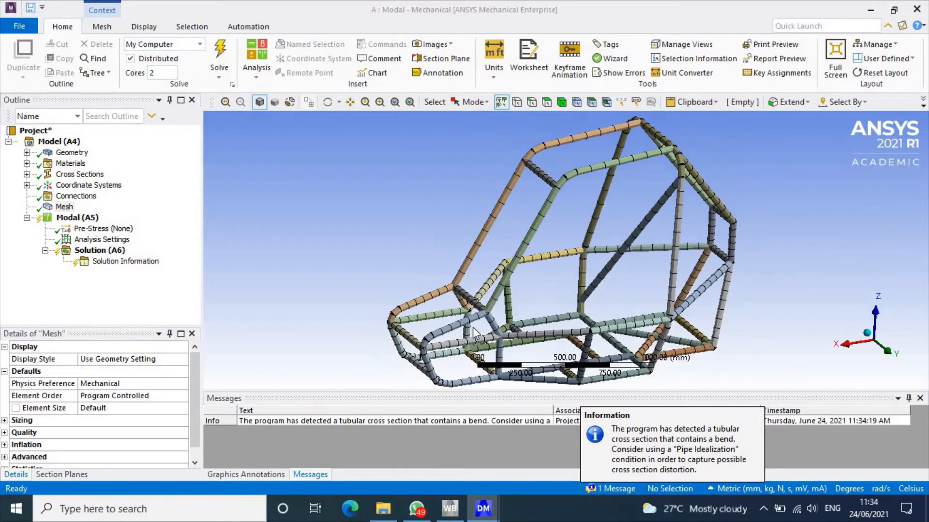
# Insert a Total Deformation result under the modal solution and solve the analysis.
pyautogui.rightClick(114, 250)
pyautogui.moveTo(139, 257)
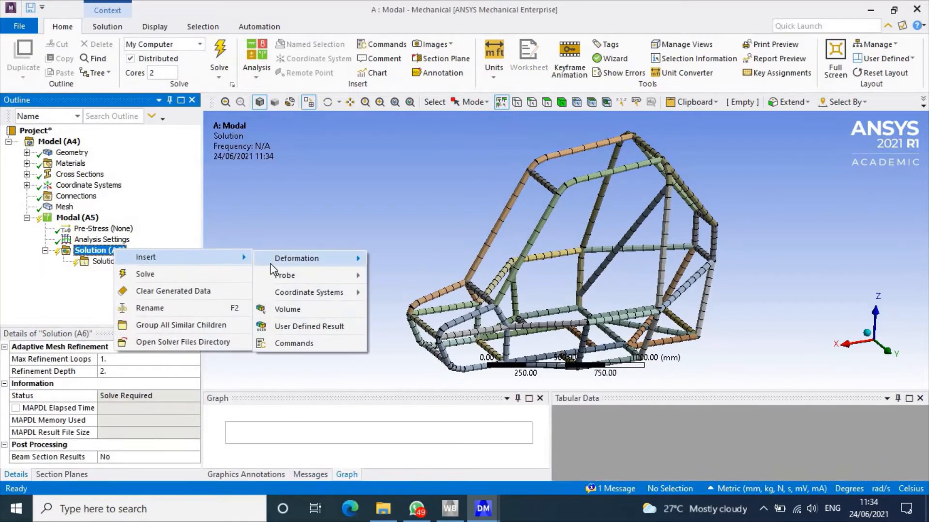
pyautogui.moveTo(314, 258)
pyautogui.click(431, 257)
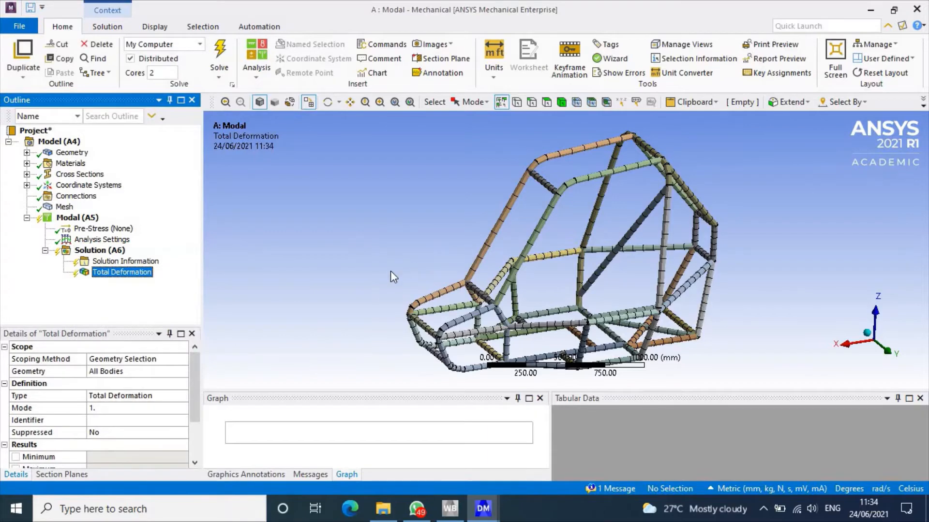
pyautogui.click(220, 56)
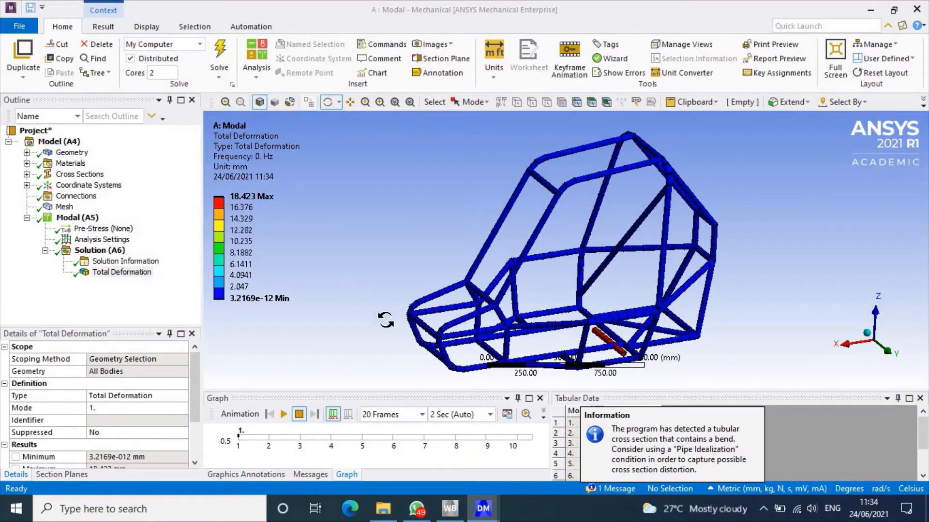
# Play the total deformation animation for mode 1 and stop it.
pyautogui.click(284, 415)
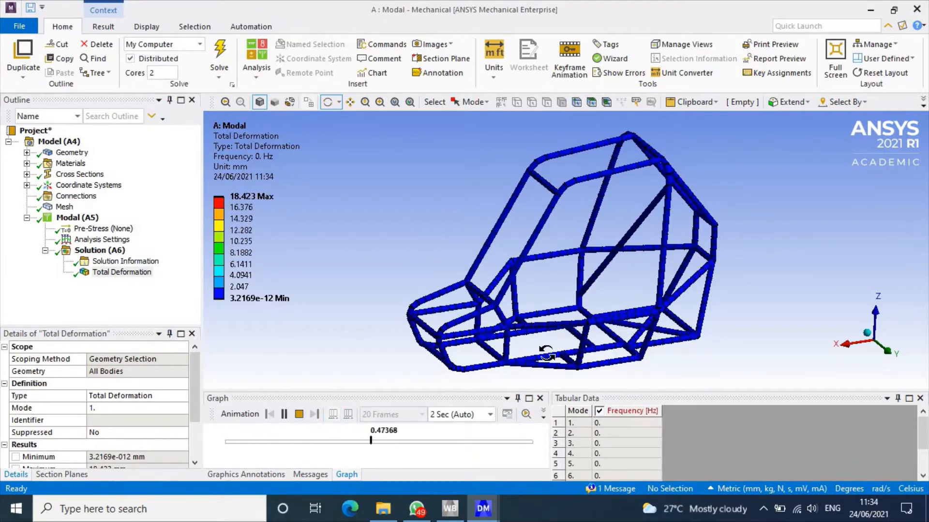
pyautogui.click(297, 416)
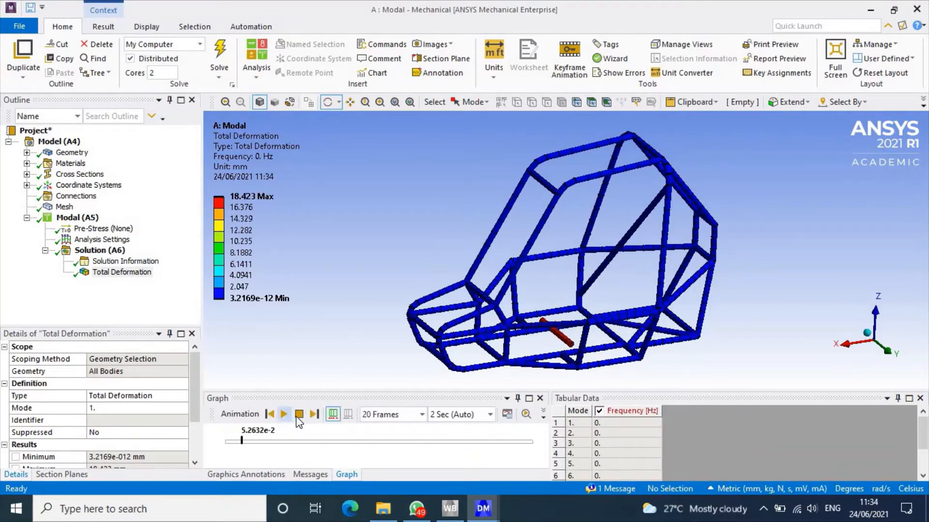
# Create mode shape results for modes 2 to 10 from the tabular data and solve again.
pyautogui.click(585, 435)
pyautogui.scroll(-2, 585, 438)
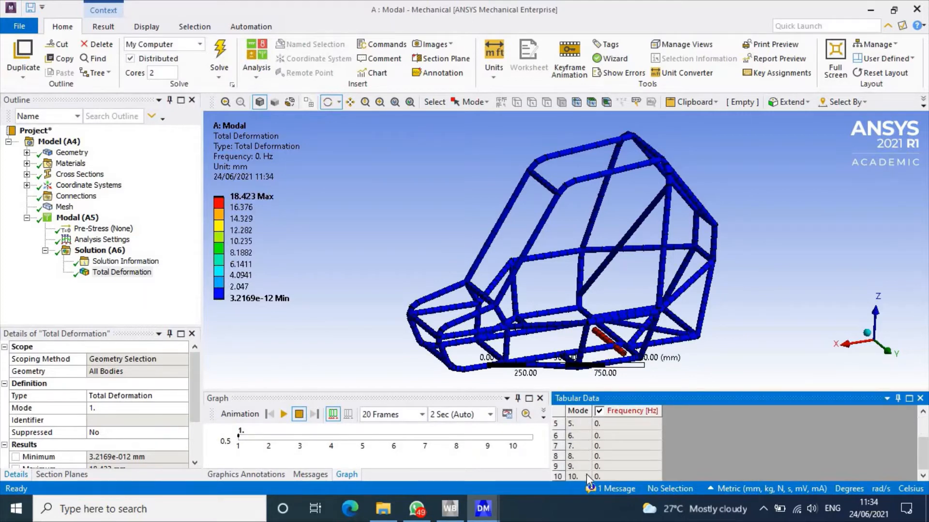
pyautogui.moveTo(585, 476); pyautogui.dragTo(580, 423)
pyautogui.rightClick(580, 452)
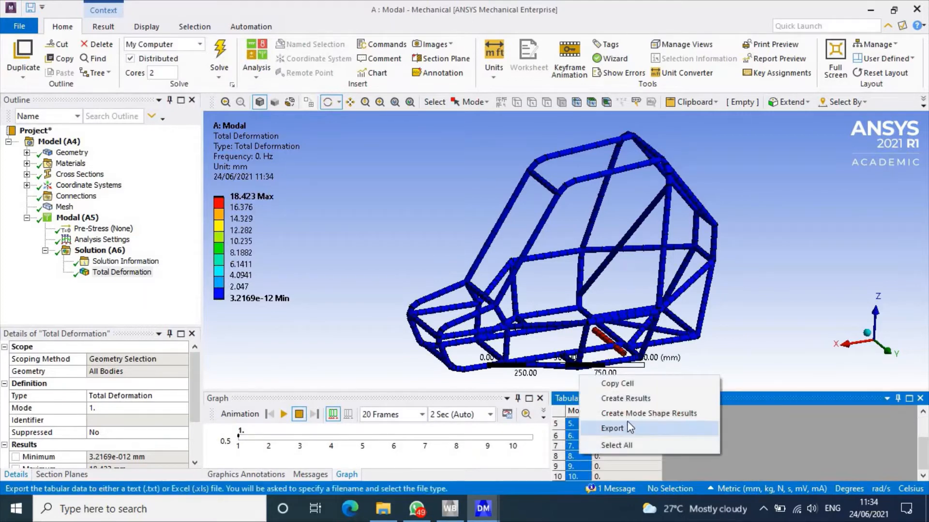
pyautogui.click(640, 416)
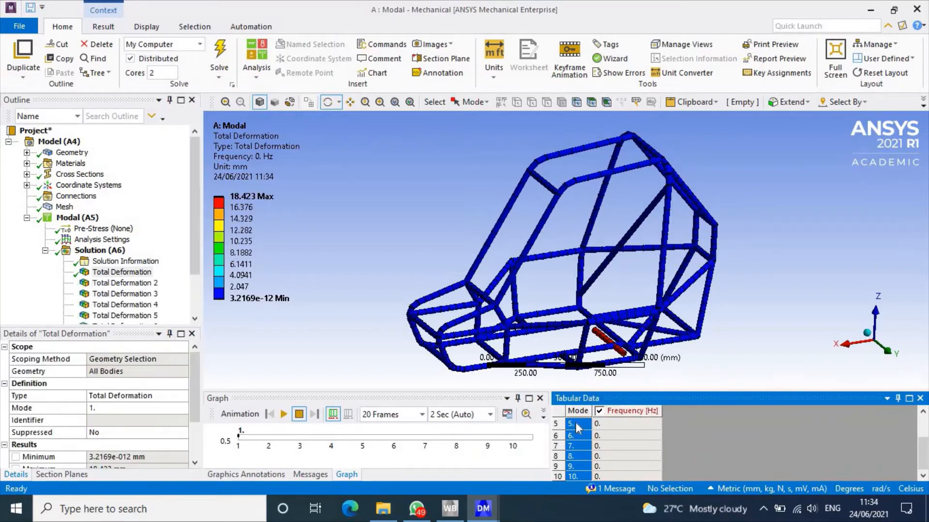
pyautogui.click(221, 58)
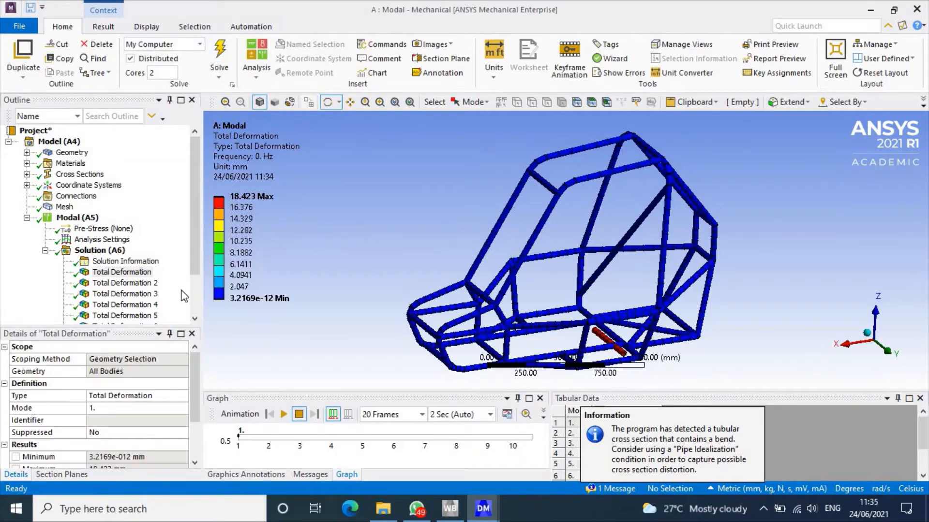
# View and animate the total deformation results for modes 2, 3 and 4.
pyautogui.scroll(-2, 159, 256)
pyautogui.click(125, 228)
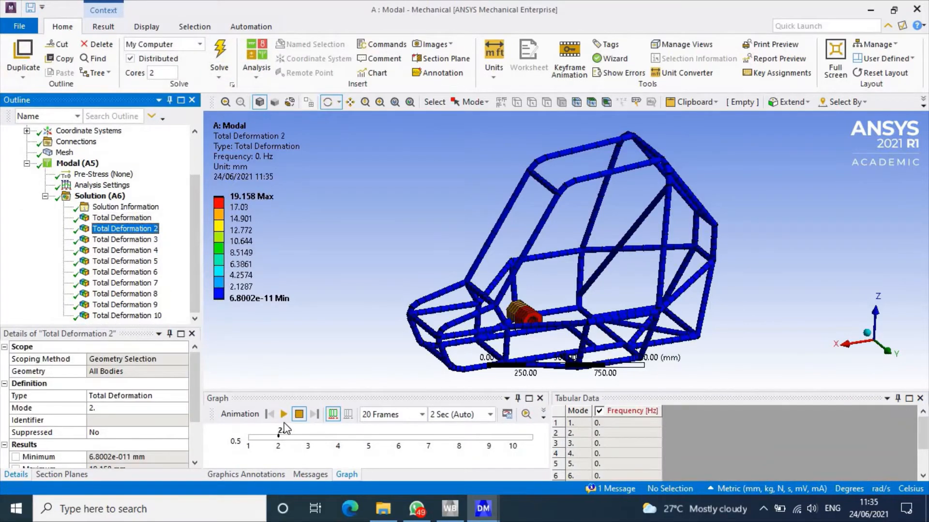
pyautogui.click(283, 415)
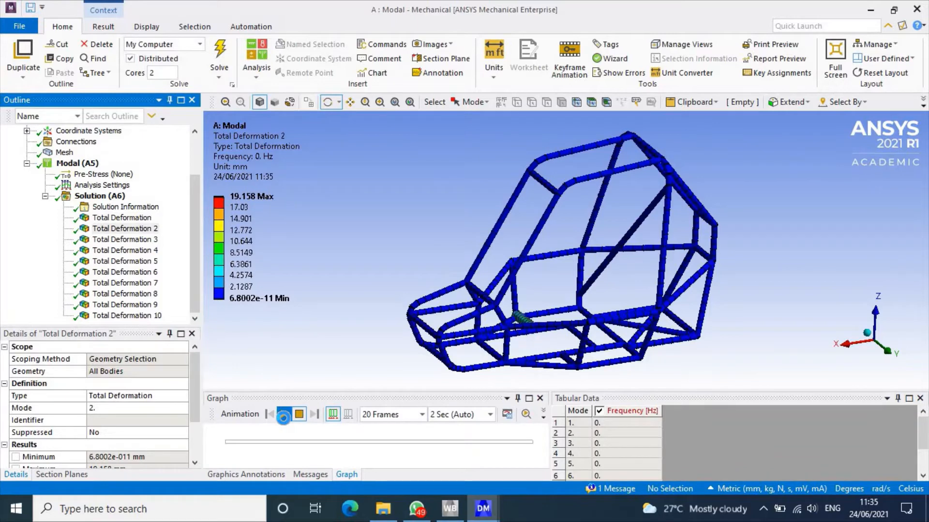
pyautogui.click(151, 240)
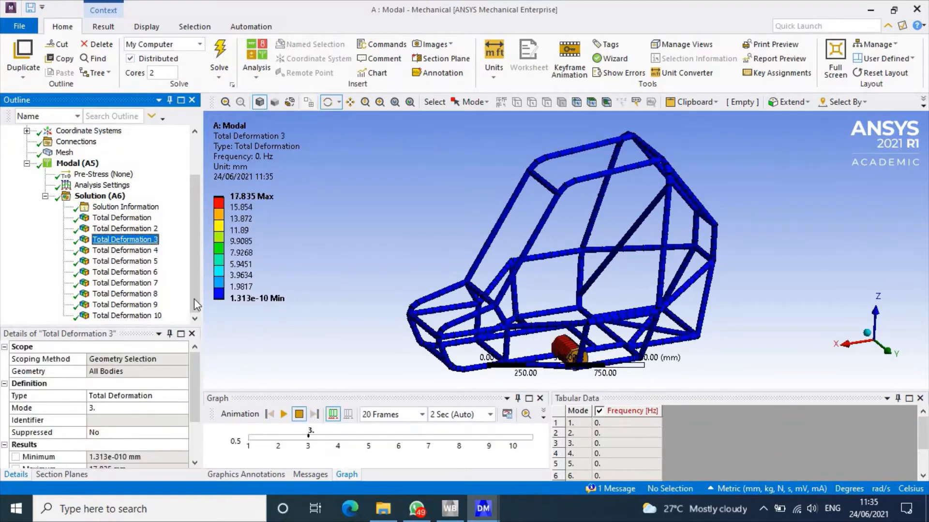
pyautogui.click(283, 414)
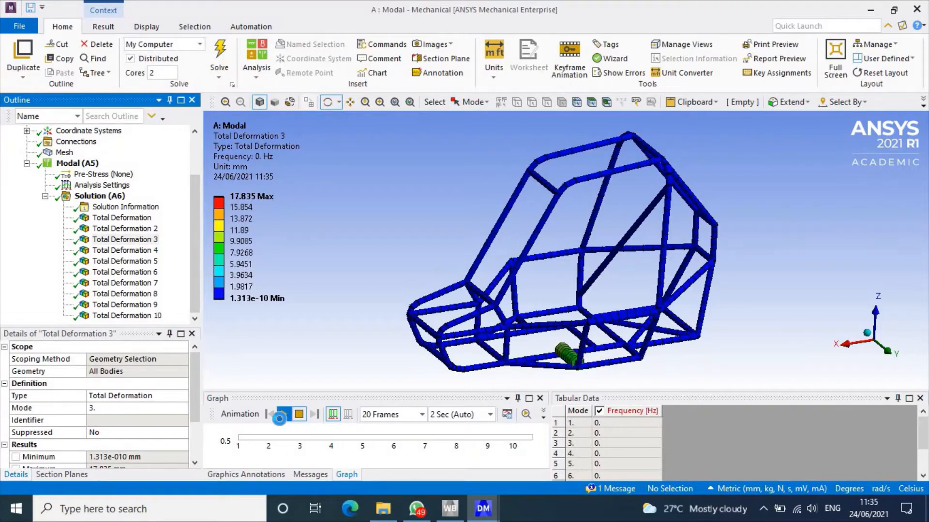
pyautogui.click(150, 252)
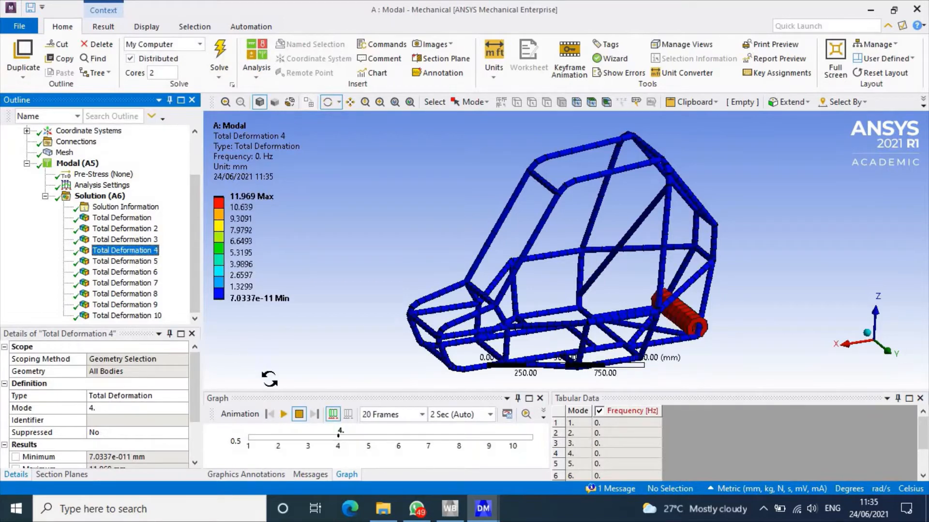
pyautogui.click(284, 415)
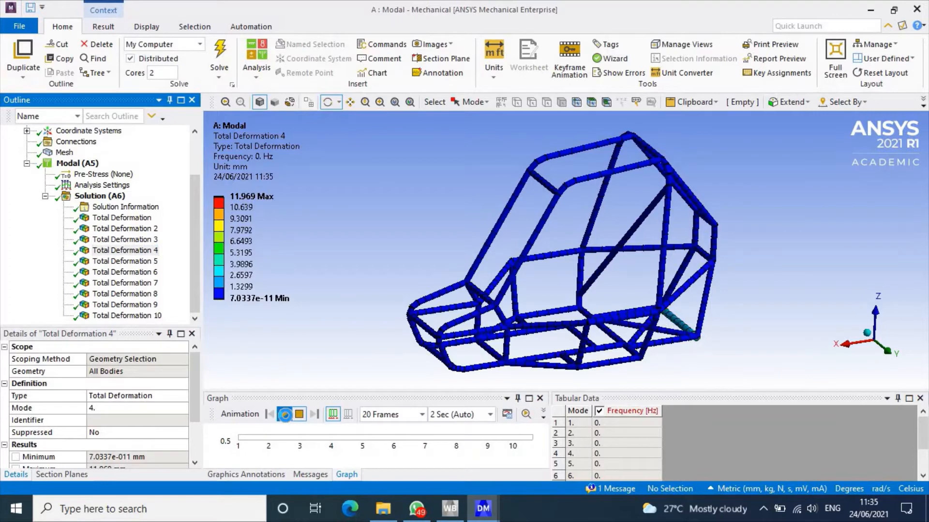
# View and animate the total deformation results for modes 5, 6 and 7.
pyautogui.press('Down')
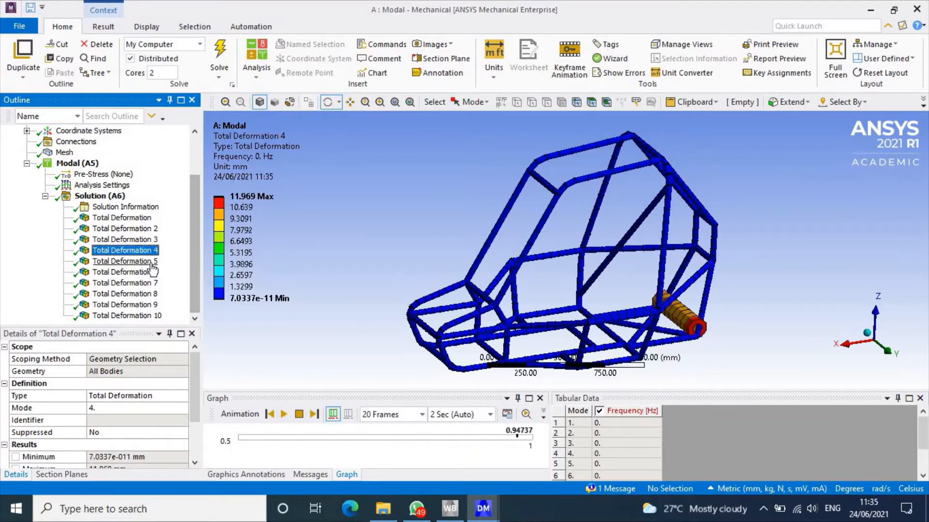
pyautogui.click(284, 415)
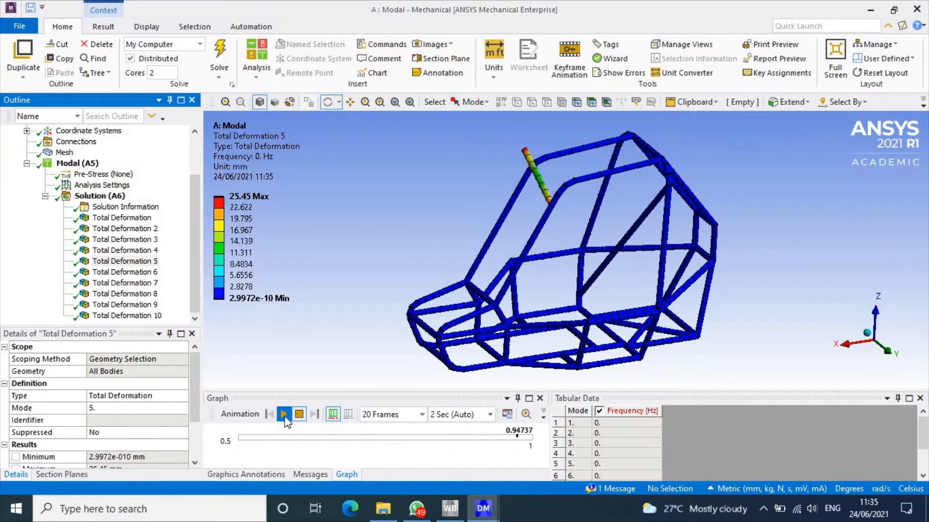
pyautogui.click(145, 272)
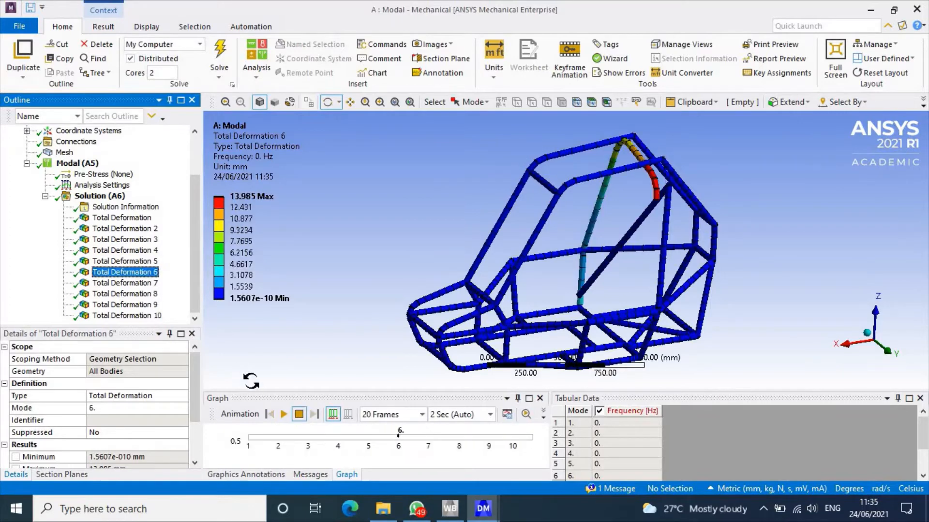
pyautogui.click(284, 415)
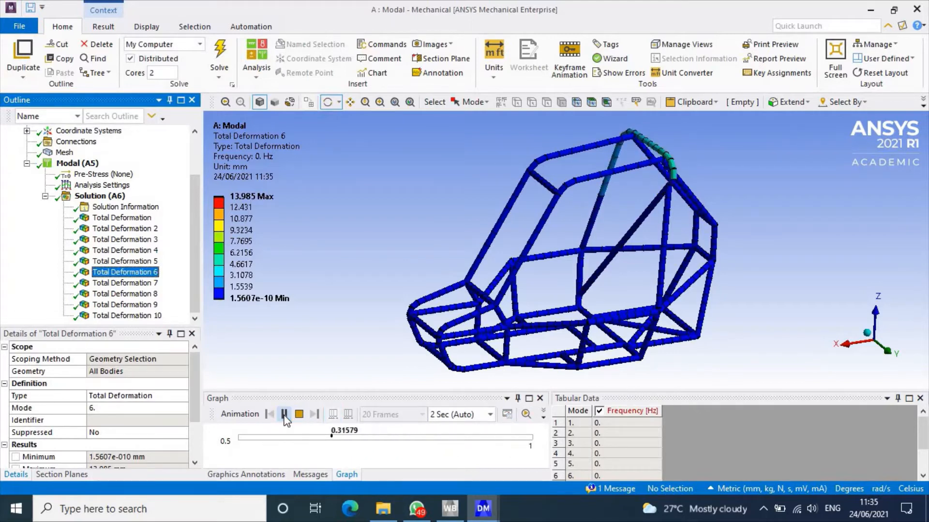
pyautogui.click(125, 283)
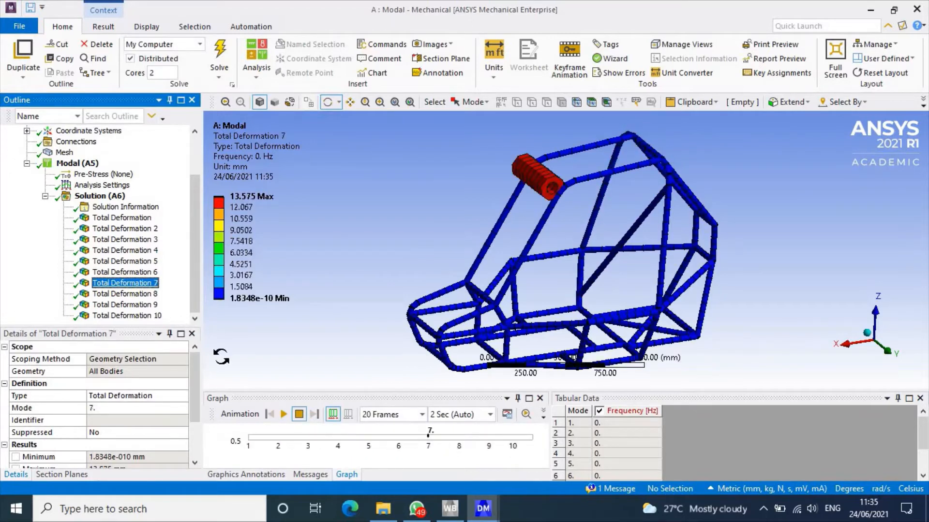
pyautogui.click(285, 414)
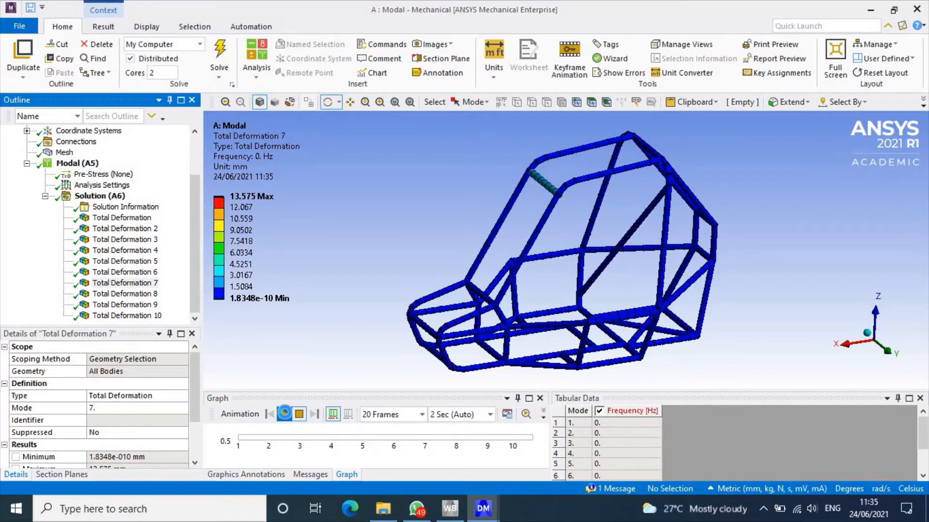
# View and animate the total deformation results for modes 8, 9 and 10.
pyautogui.click(131, 294)
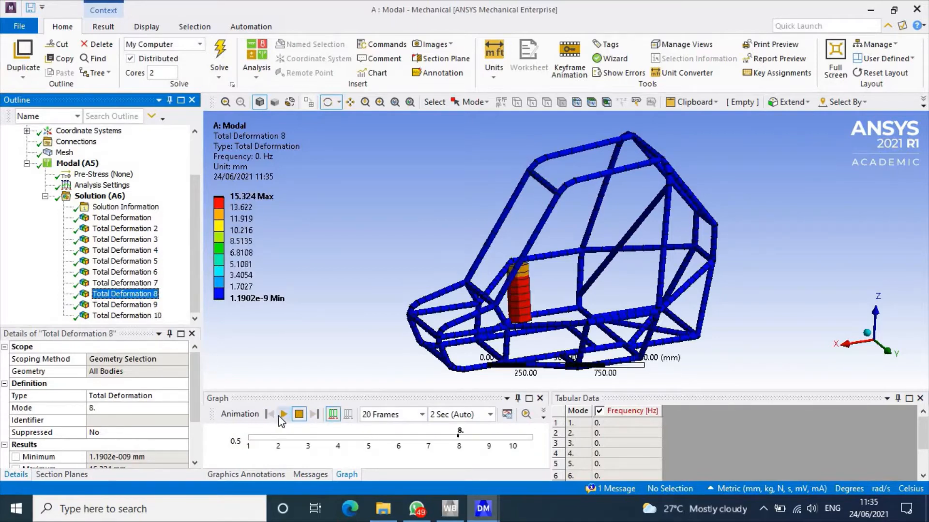
pyautogui.click(283, 415)
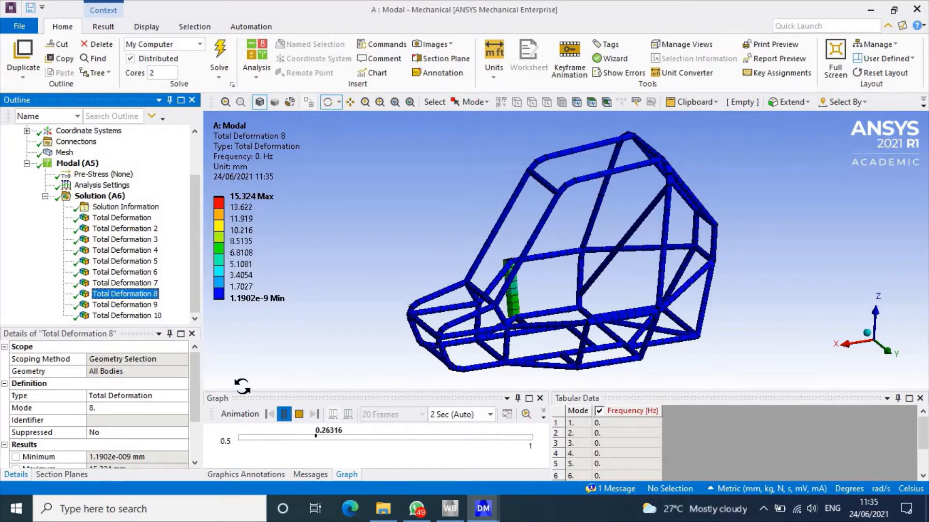
pyautogui.click(141, 306)
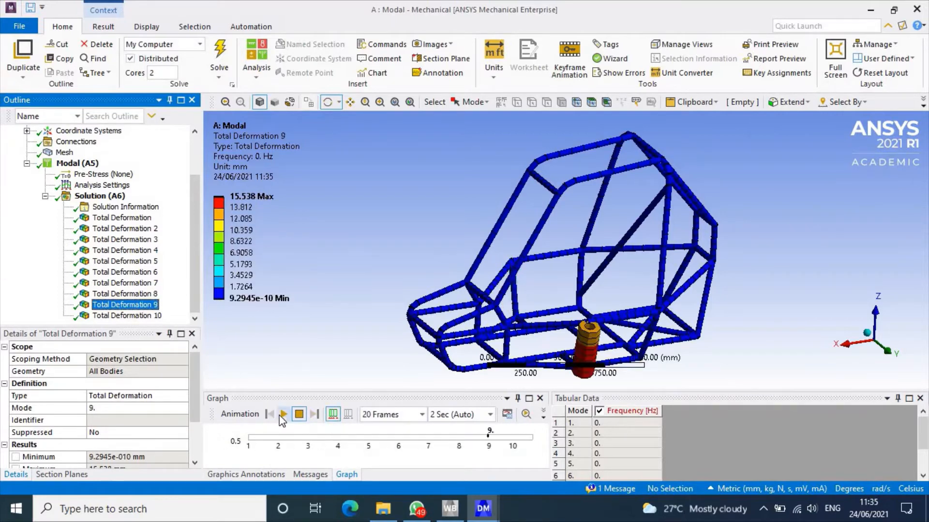
pyautogui.click(283, 415)
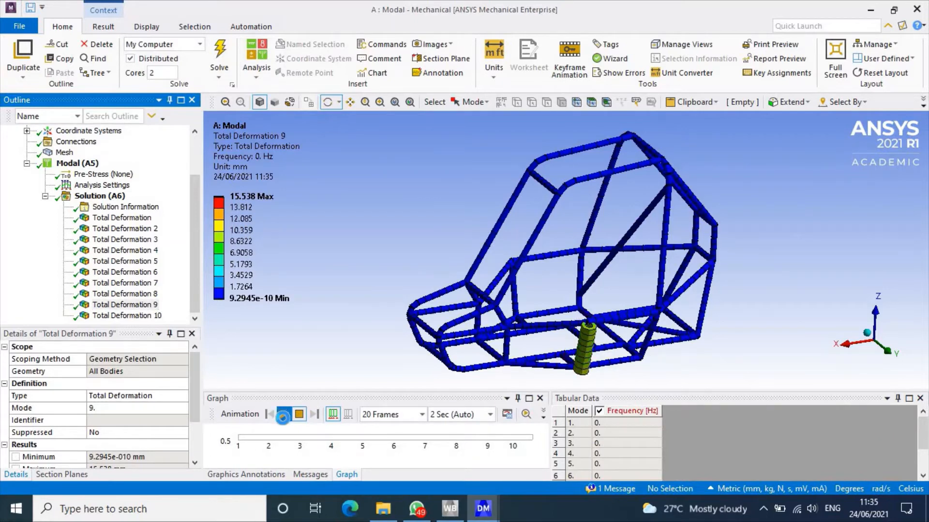
pyautogui.click(283, 414)
pyautogui.click(156, 315)
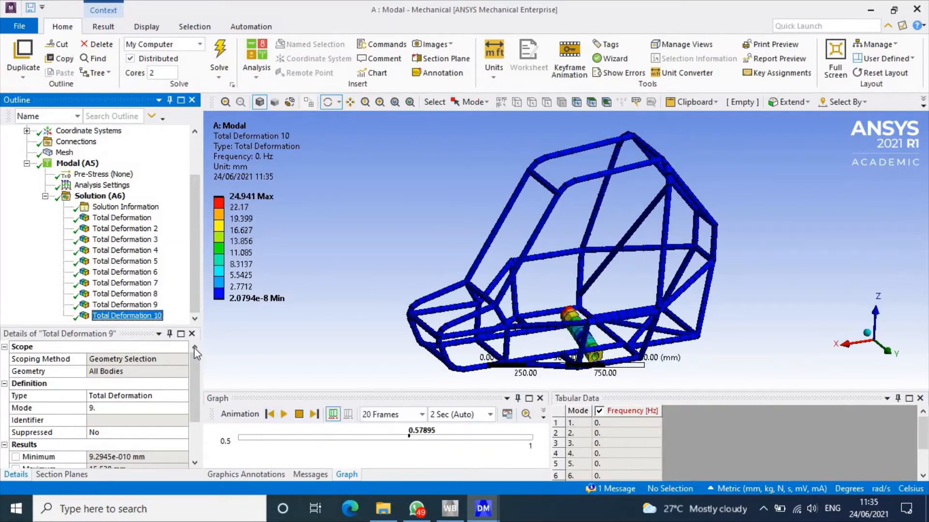
pyautogui.click(285, 417)
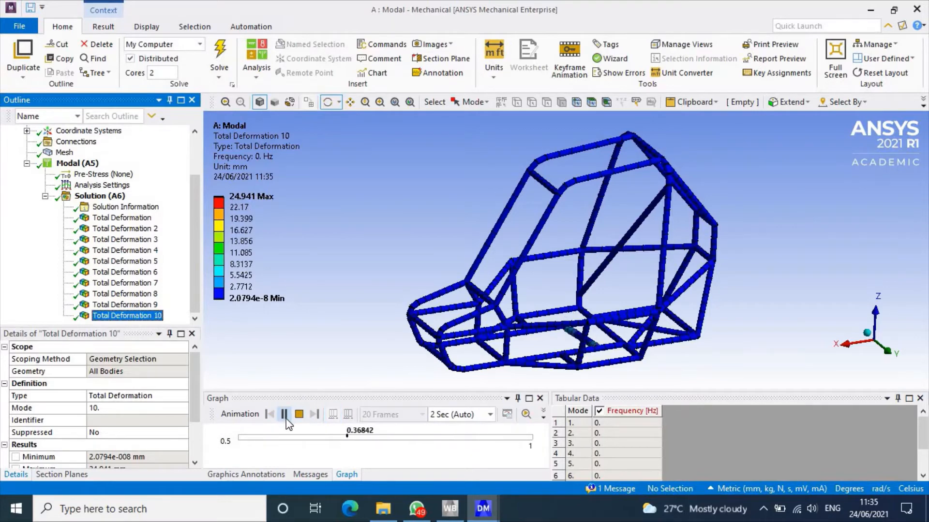
pyautogui.click(284, 416)
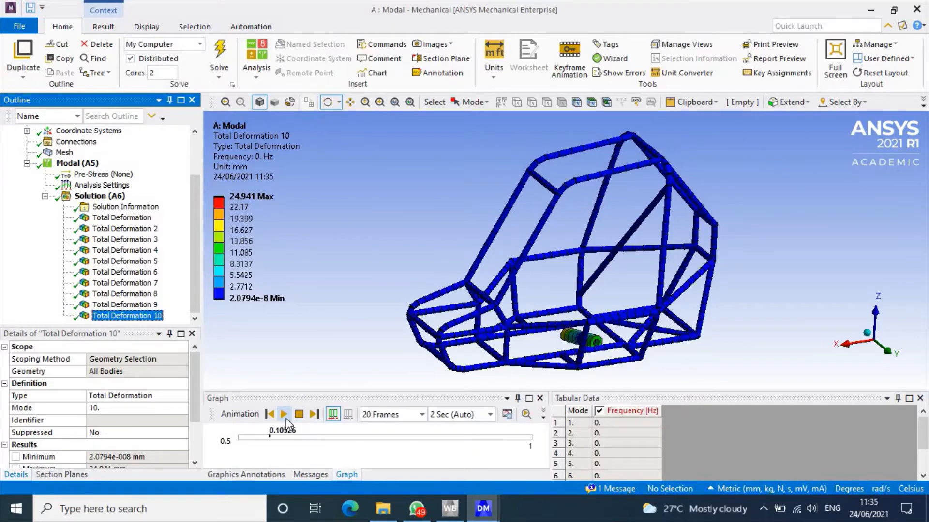
# Switch to DesignModeler through Workbench and collapse the list of parts and bodies in the model tree.
pyautogui.click(450, 508)
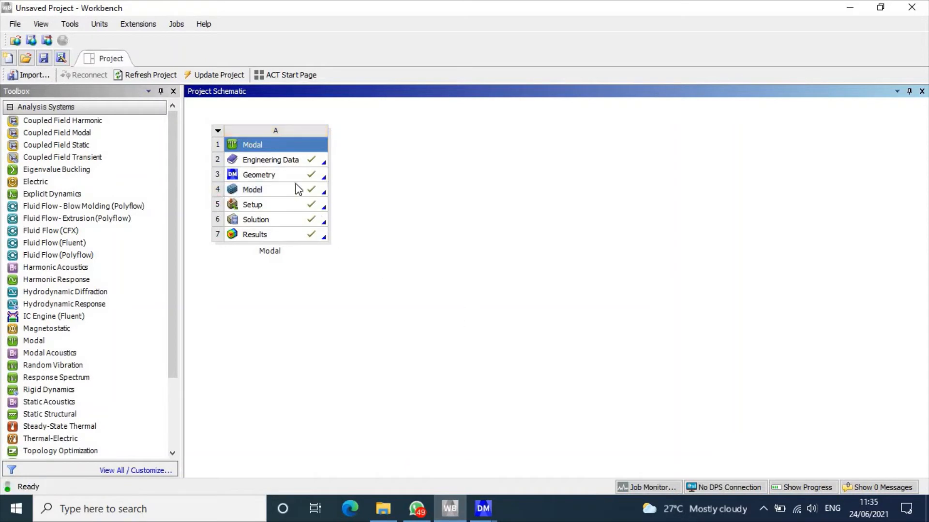
pyautogui.moveTo(488, 508)
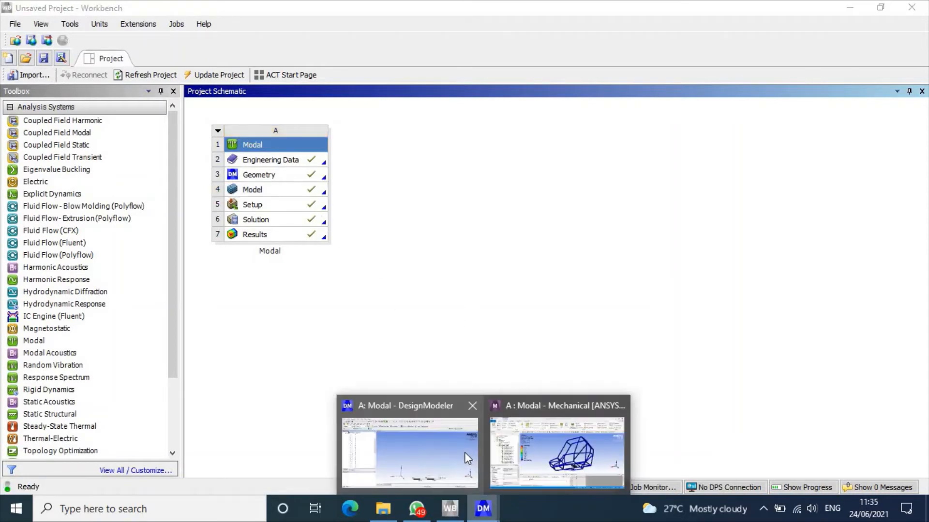
pyautogui.click(463, 448)
pyautogui.scroll(3, 48, 213)
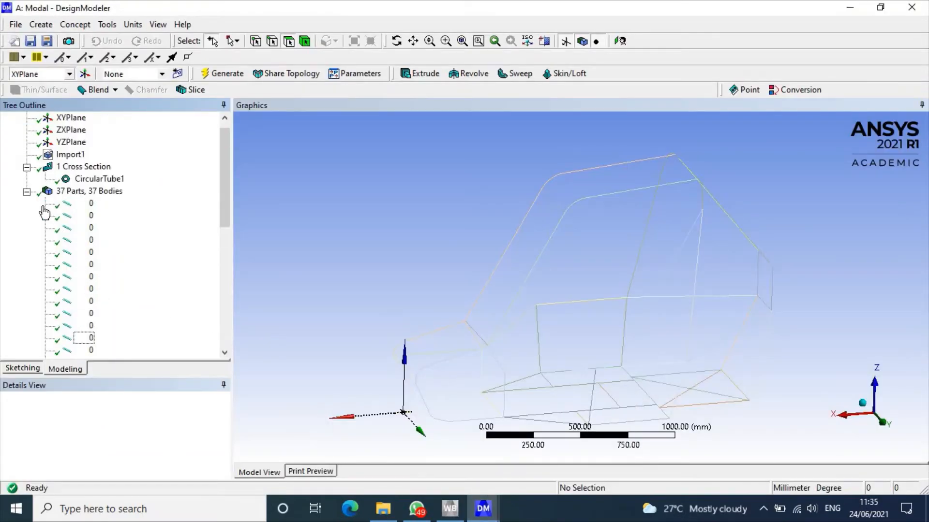
pyautogui.click(26, 203)
pyautogui.scroll(-2, 536, 318)
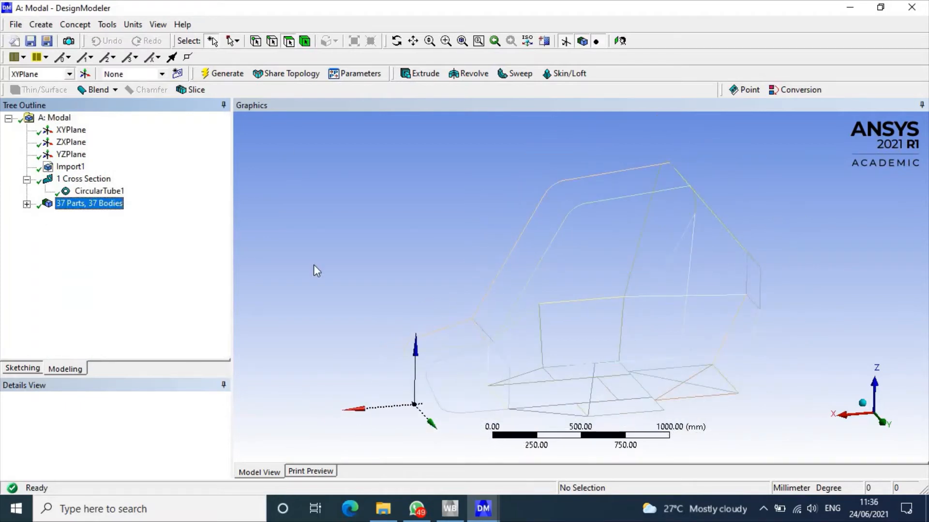
pyautogui.click(326, 261)
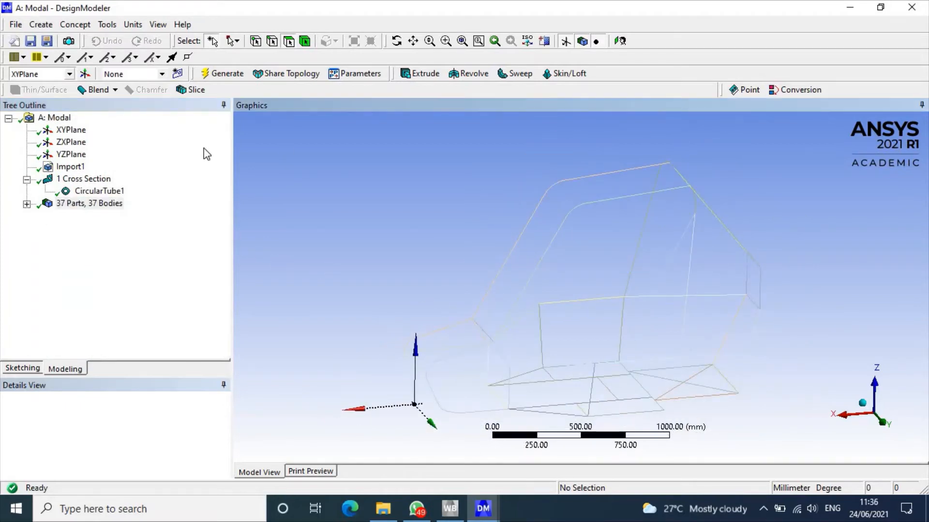
# Create a Connect feature on all edges of the roll cage and generate it.
pyautogui.click(107, 25)
pyautogui.click(132, 248)
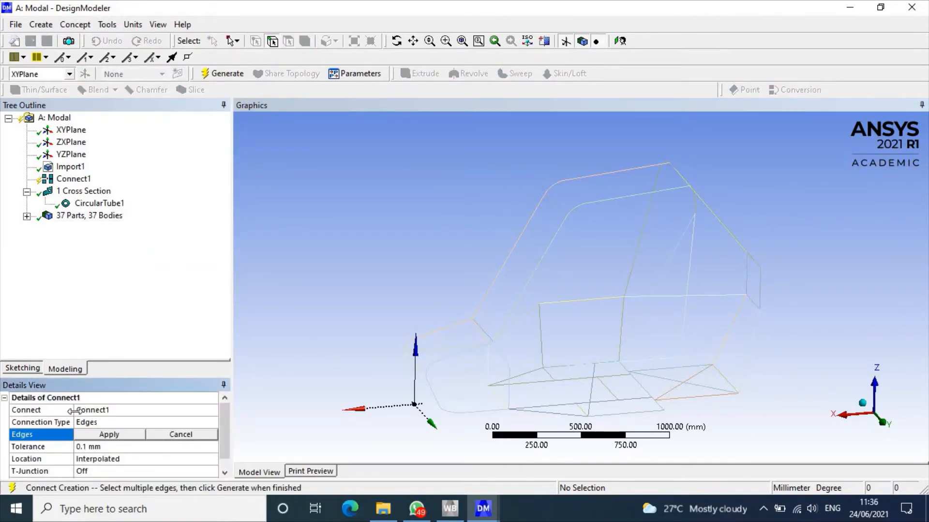
pyautogui.click(454, 358)
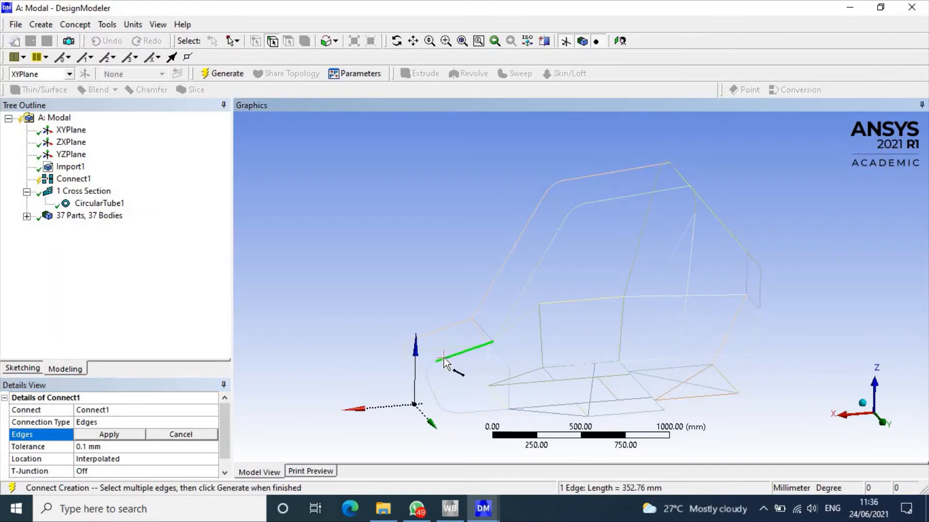
pyautogui.hotkey('ctrl', 'a')
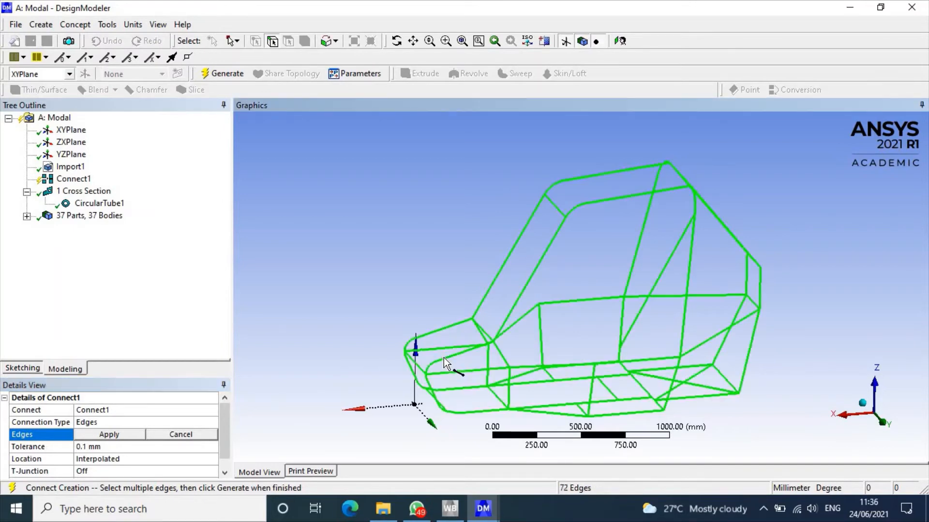
pyautogui.click(121, 434)
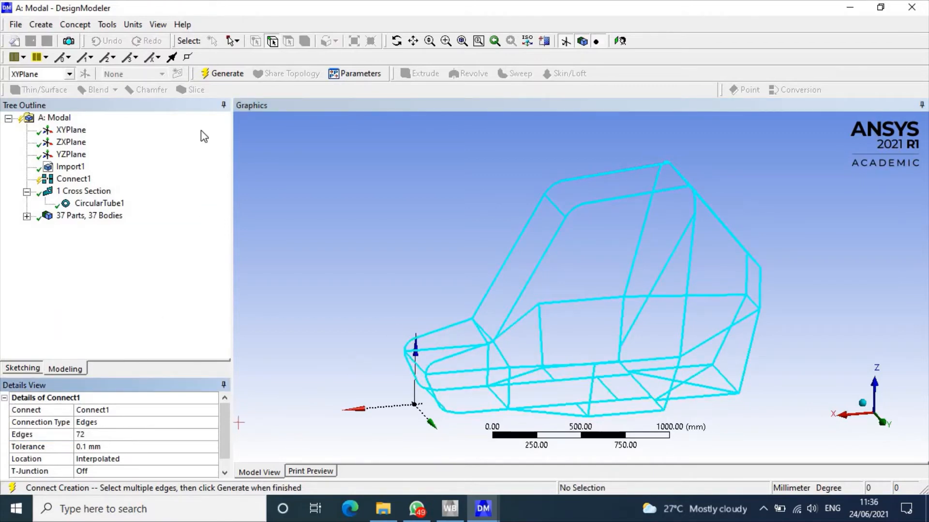
pyautogui.click(221, 75)
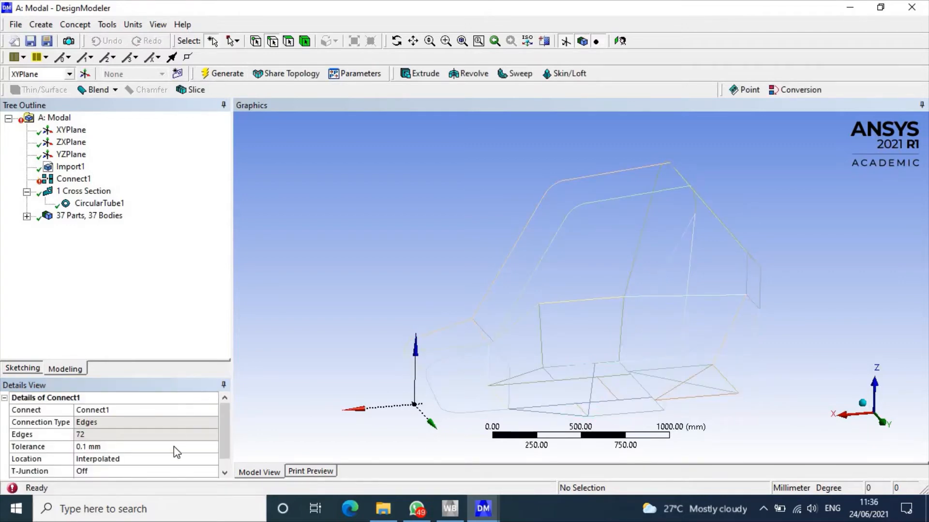
# Set the first Connect feature's T-junction option to Preserve Split-Edge and regenerate the geometry.
pyautogui.scroll(-1, 173, 446)
pyautogui.click(214, 459)
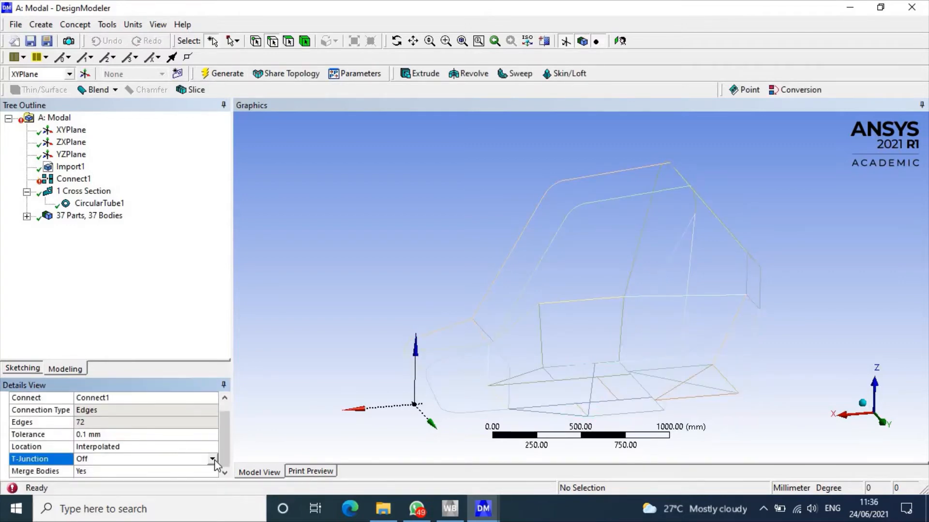
pyautogui.click(214, 460)
pyautogui.click(160, 489)
pyautogui.scroll(-1, 159, 471)
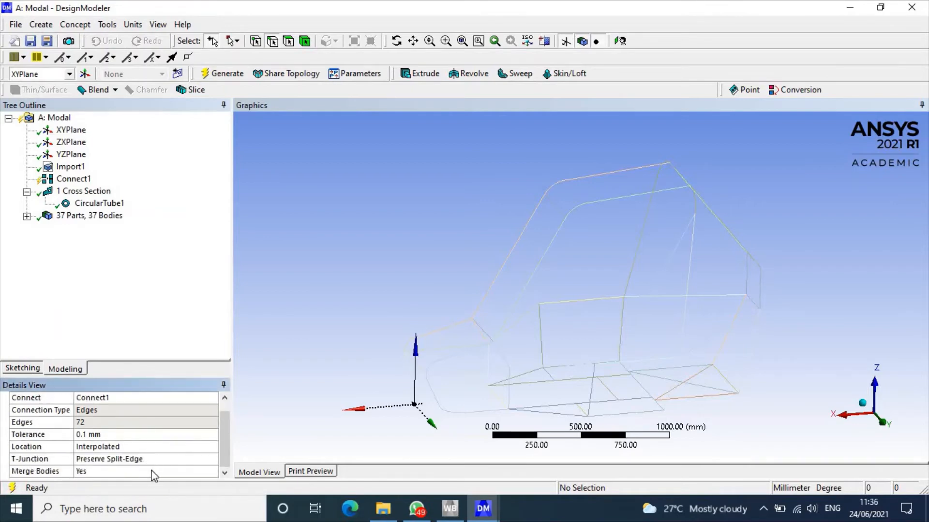
pyautogui.click(220, 74)
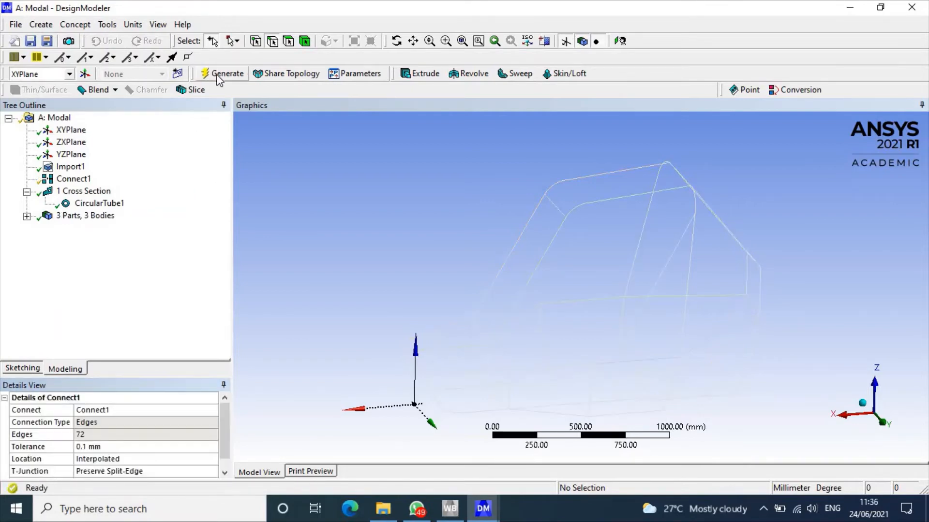
# Check each remaining line body in the model and add a second Connect feature on all edges of the frame.
pyautogui.click(27, 216)
pyautogui.click(84, 228)
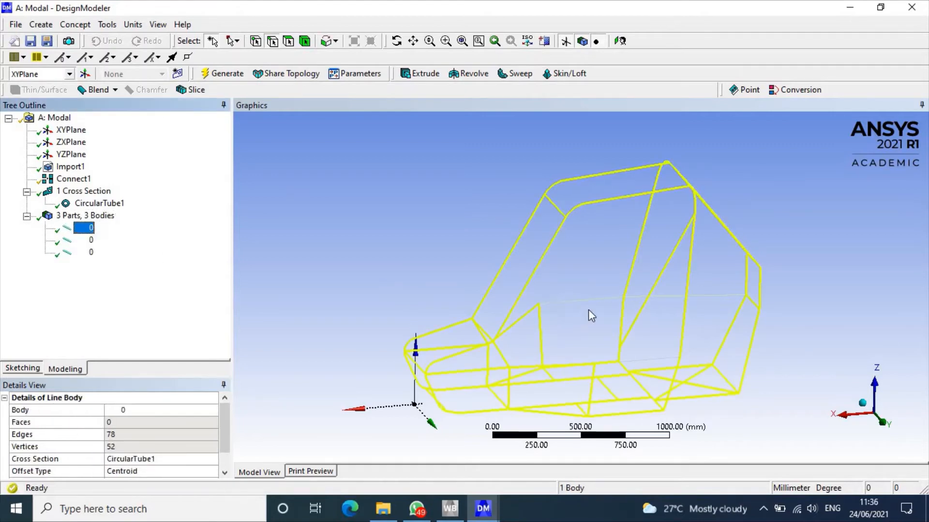
pyautogui.click(86, 240)
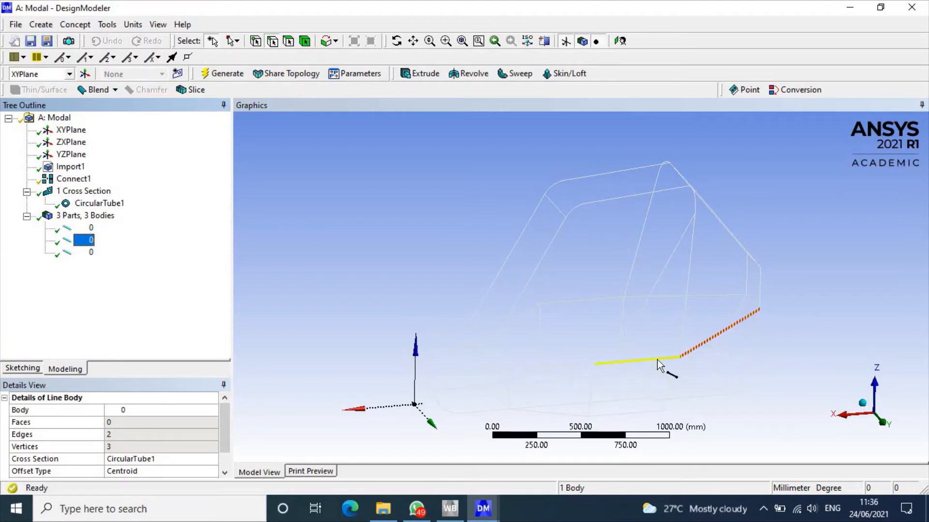
pyautogui.click(80, 252)
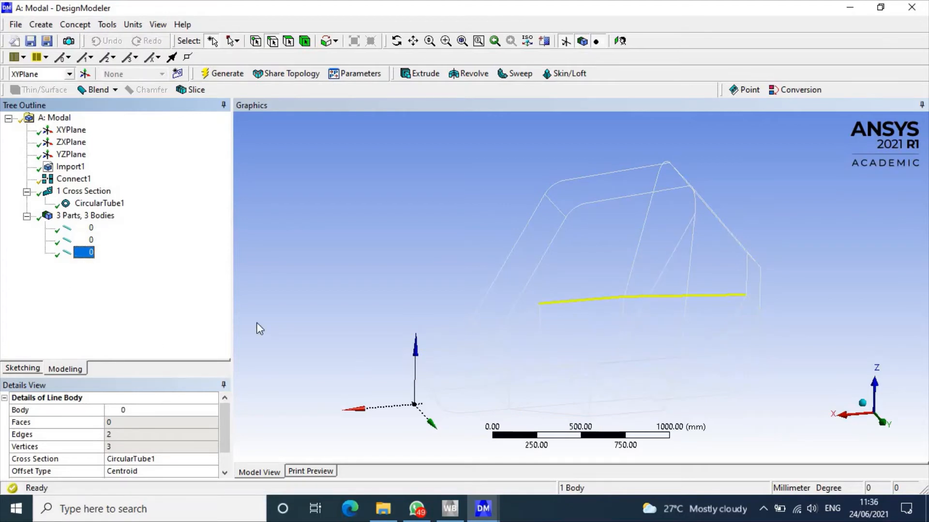
pyautogui.click(107, 25)
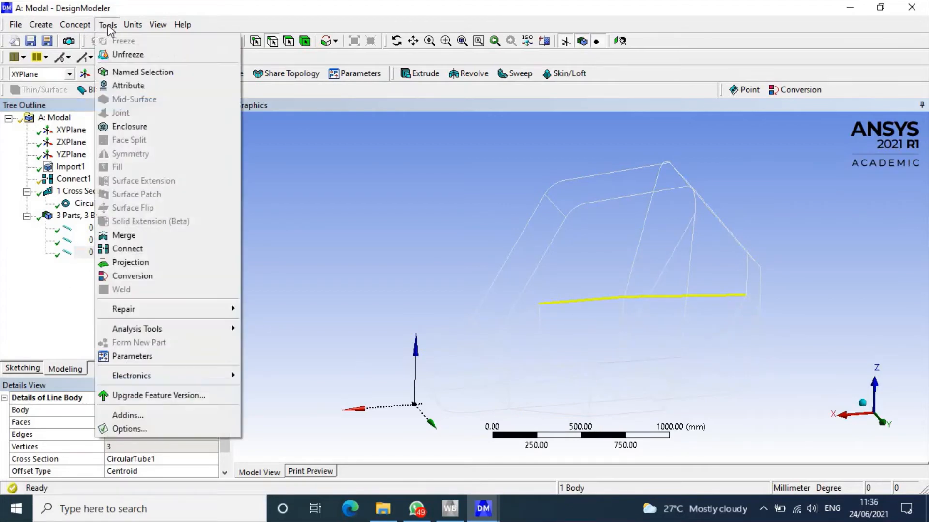
pyautogui.click(138, 248)
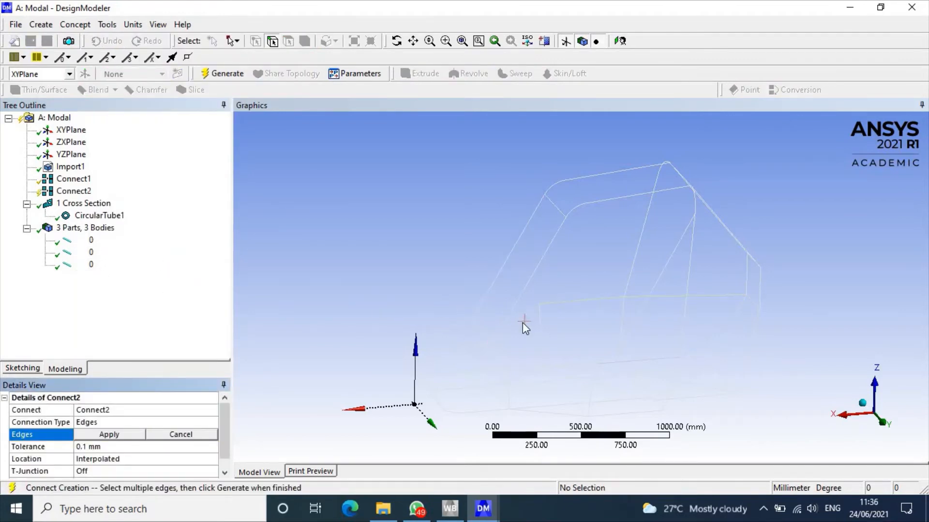
pyautogui.click(530, 309)
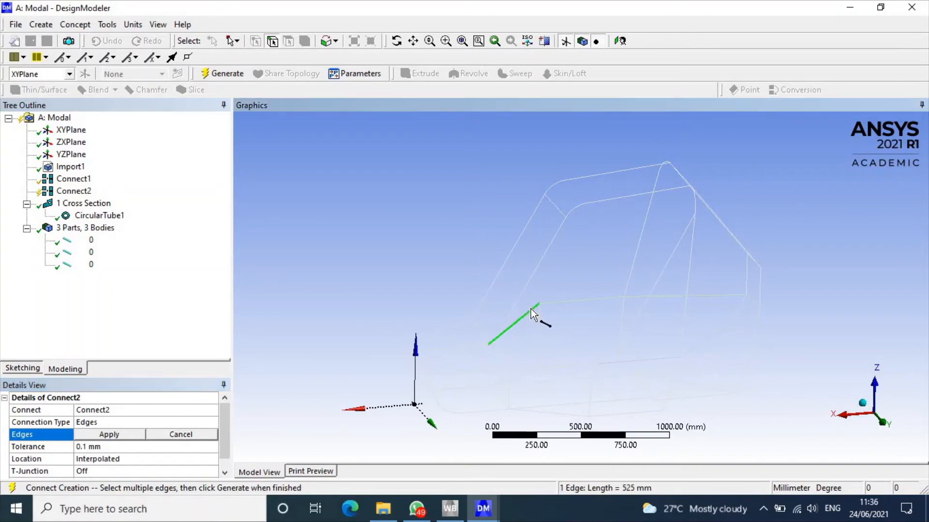
pyautogui.hotkey('ctrl', 'a')
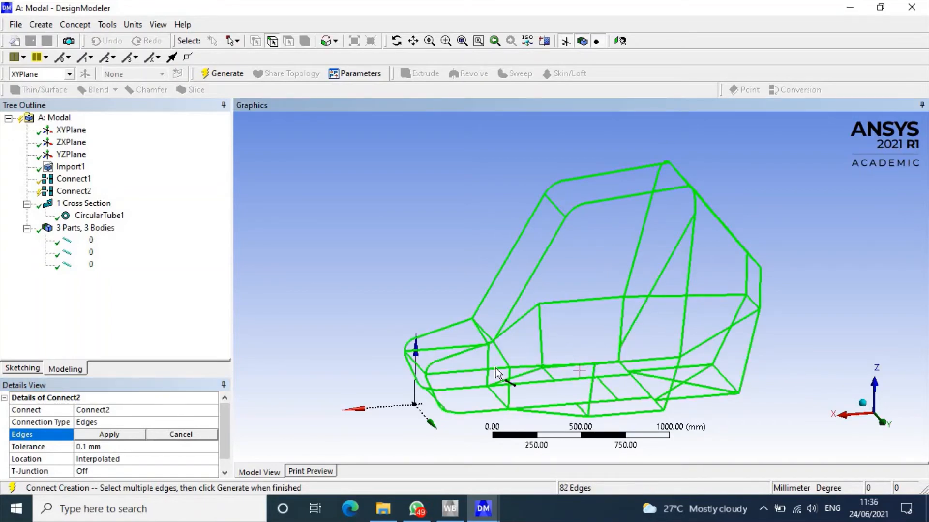
pyautogui.click(123, 434)
# Set the second Connect feature's tolerance to 1 mm and its T-junction to Preserve Split-Edge, generate it, and collapse the body list.
pyautogui.click(98, 447)
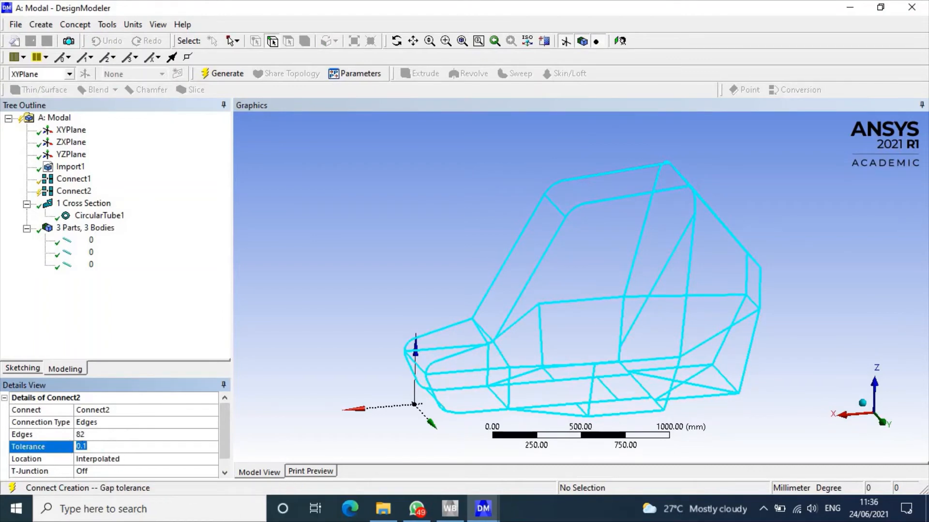
pyautogui.scroll(-1, 85, 464)
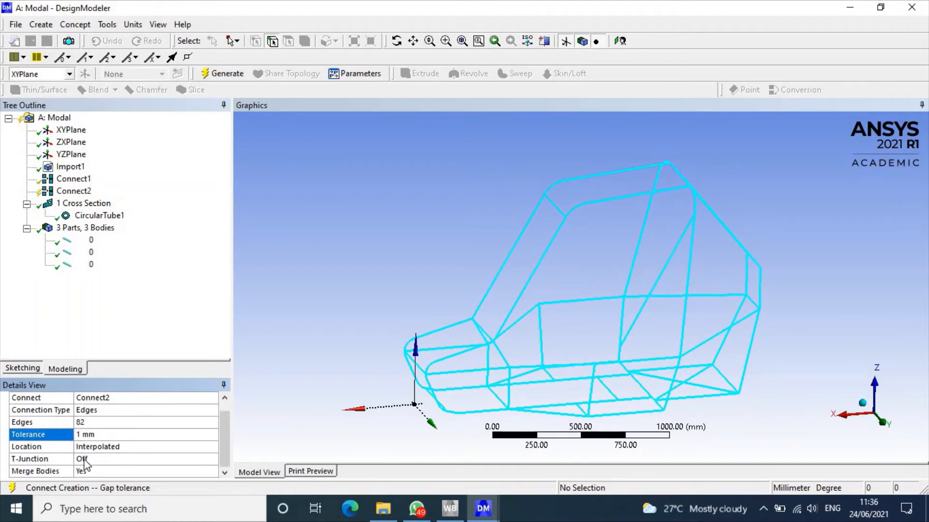
pyautogui.click(215, 459)
pyautogui.click(215, 460)
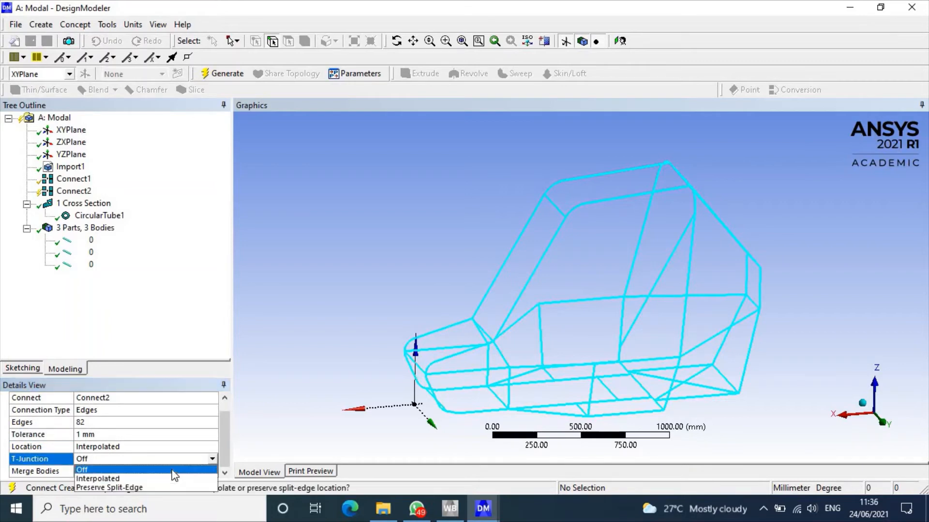
pyautogui.click(145, 487)
pyautogui.scroll(-1, 130, 474)
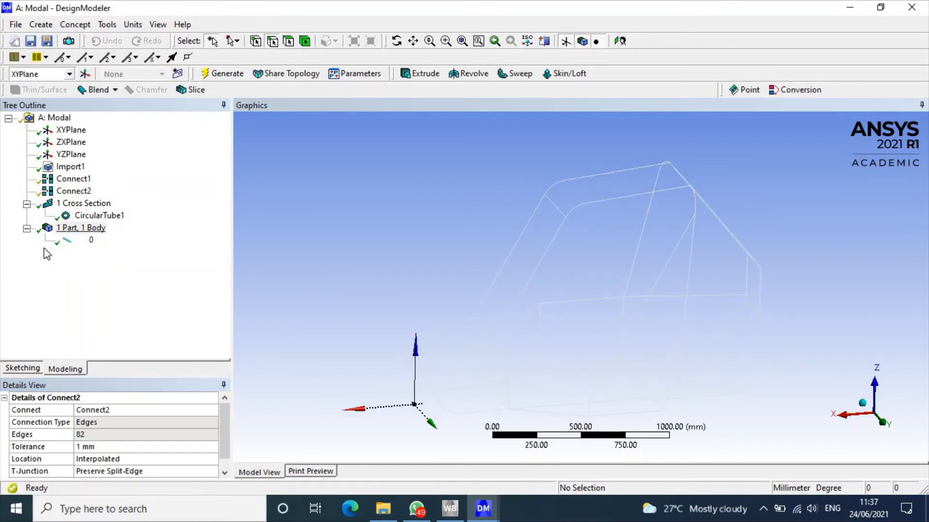
pyautogui.click(27, 229)
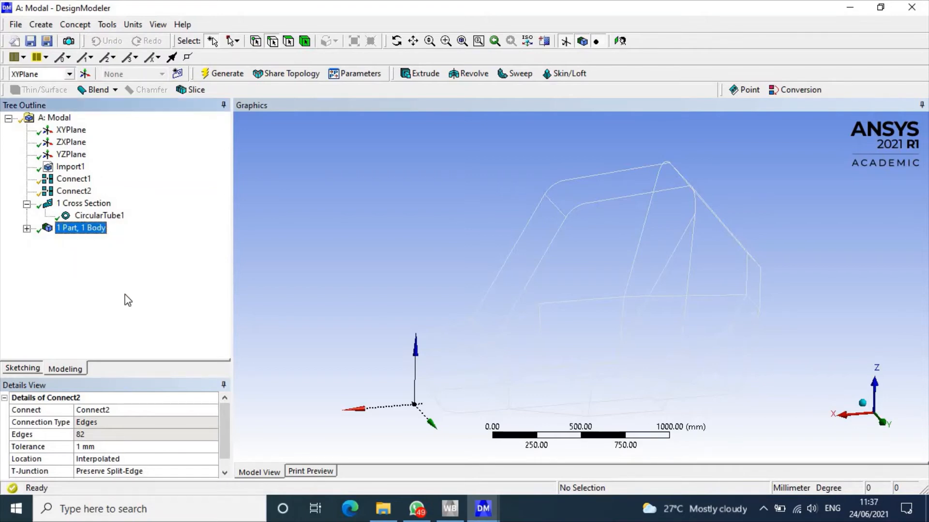
# Switch to Workbench and reopen the Model cell in Mechanical, re-reading the upstream geometry data.
pyautogui.click(449, 508)
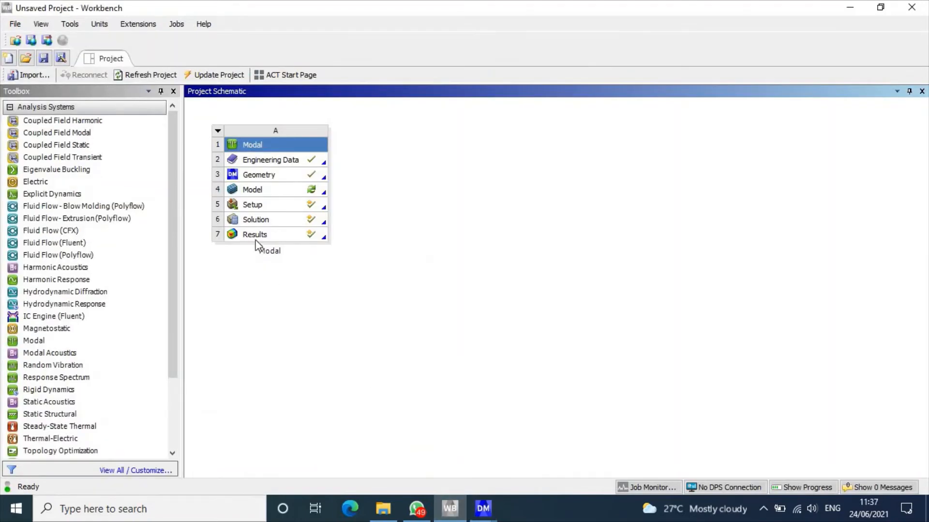
pyautogui.doubleClick(274, 193)
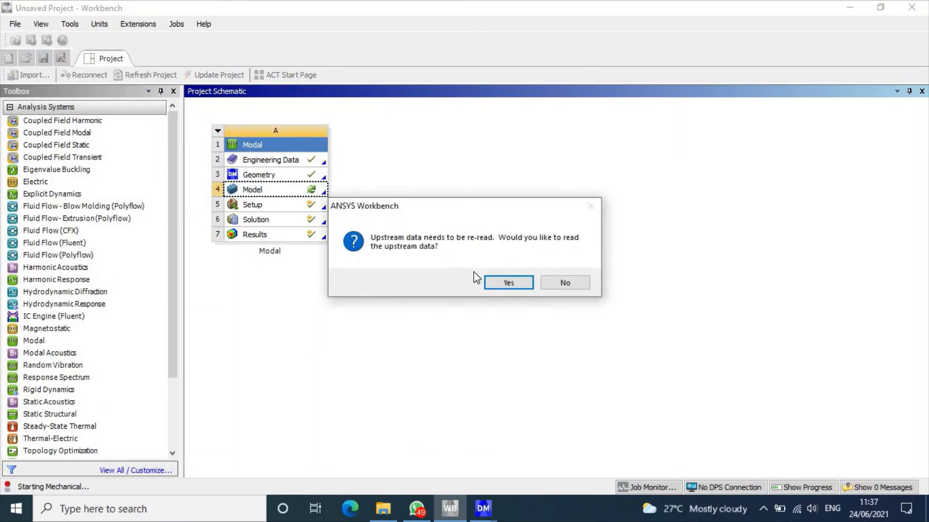
pyautogui.click(499, 284)
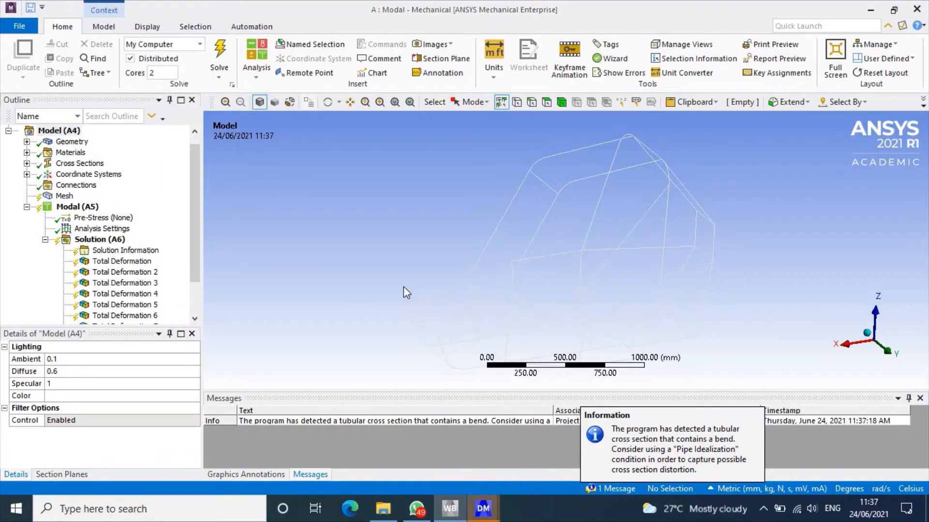
# Delete all ten Total Deformation results from the modal solution.
pyautogui.click(130, 261)
pyautogui.scroll(-2, 135, 270)
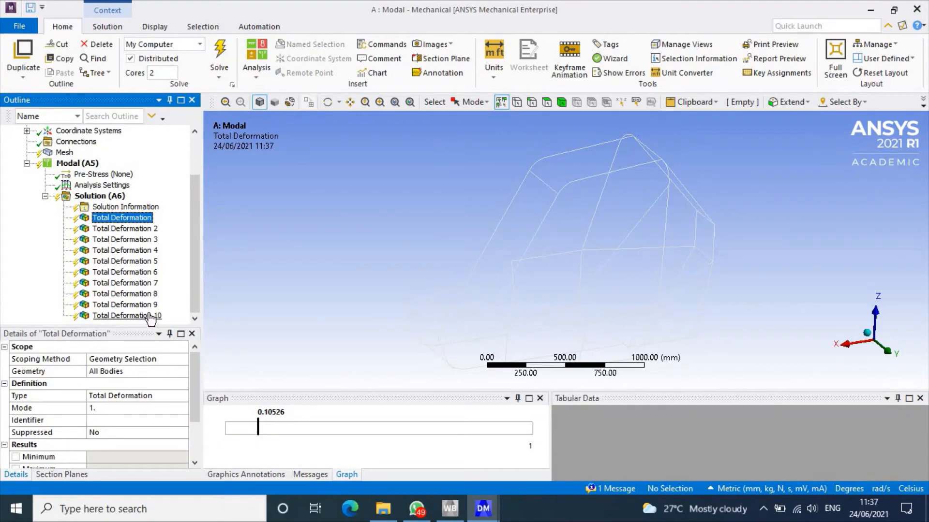
pyautogui.keyDown('shift'); pyautogui.click(151, 317); pyautogui.keyUp('shift')
pyautogui.rightClick(128, 255)
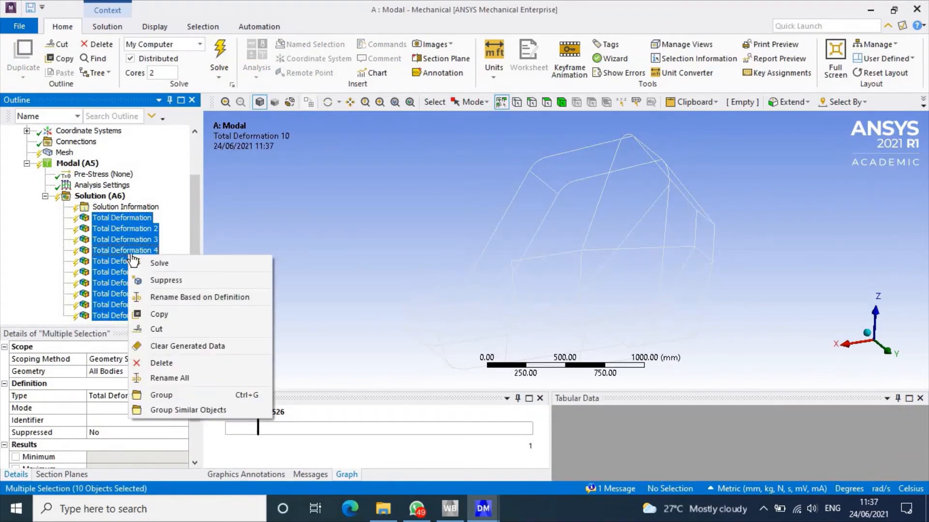
pyautogui.click(161, 363)
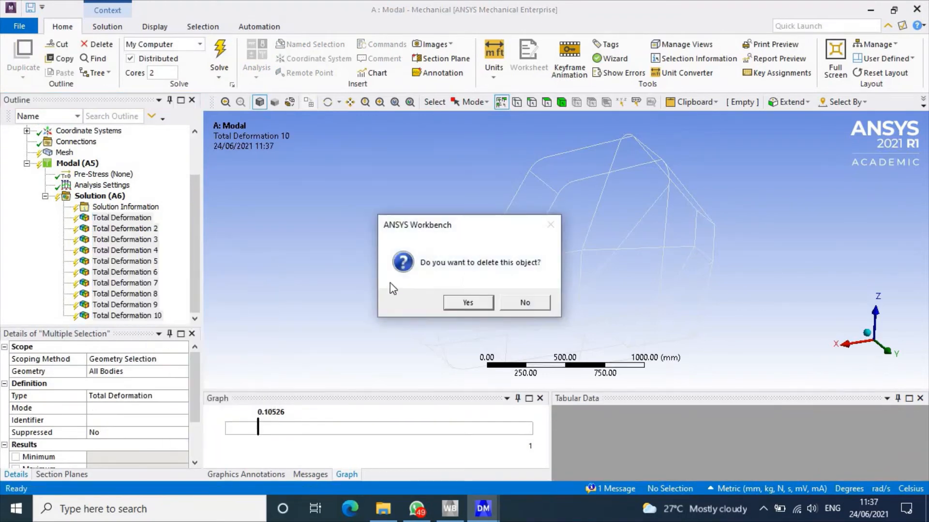
pyautogui.click(467, 304)
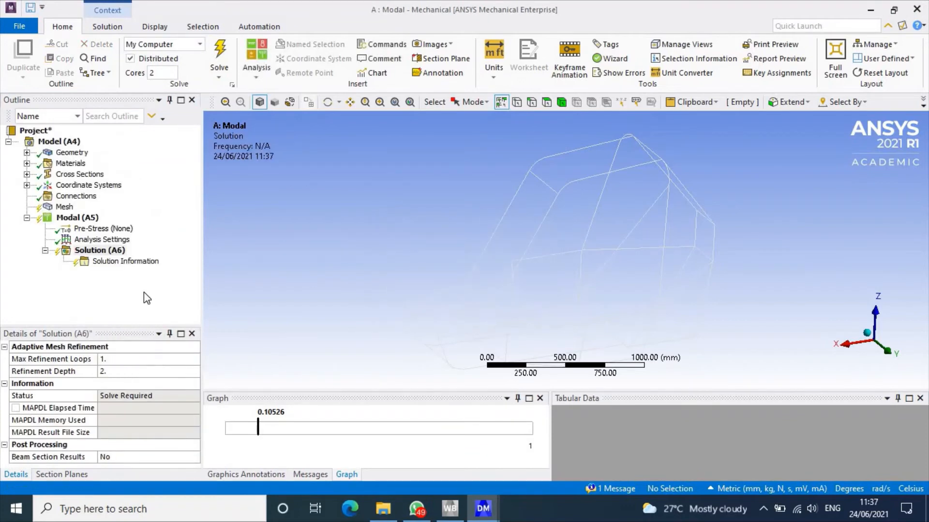
# Check the modal analysis settings and generate the mesh on the reconnected roll cage frame.
pyautogui.click(96, 284)
pyautogui.click(102, 239)
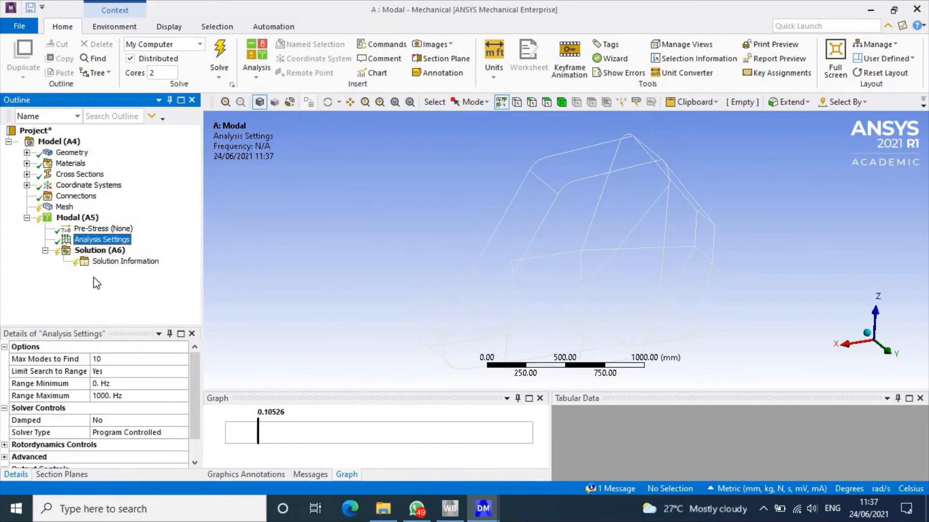
pyautogui.rightClick(65, 208)
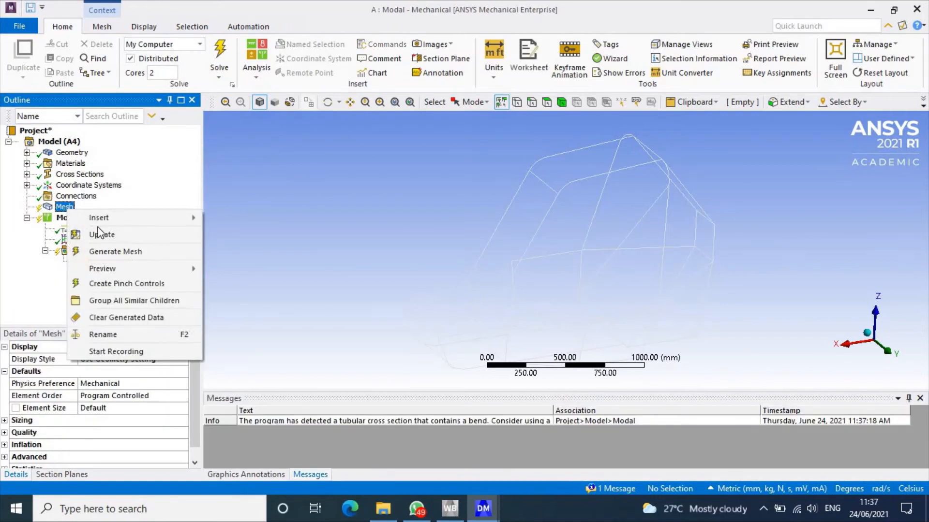
pyautogui.click(142, 254)
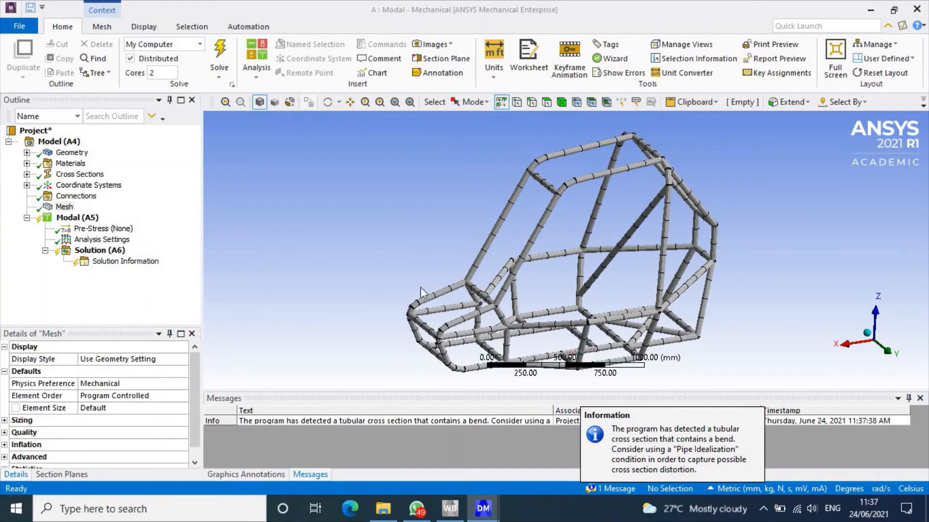
# Solve the modal analysis with a new Total Deformation result for mode 1 and animate that mode shape.
pyautogui.rightClick(107, 253)
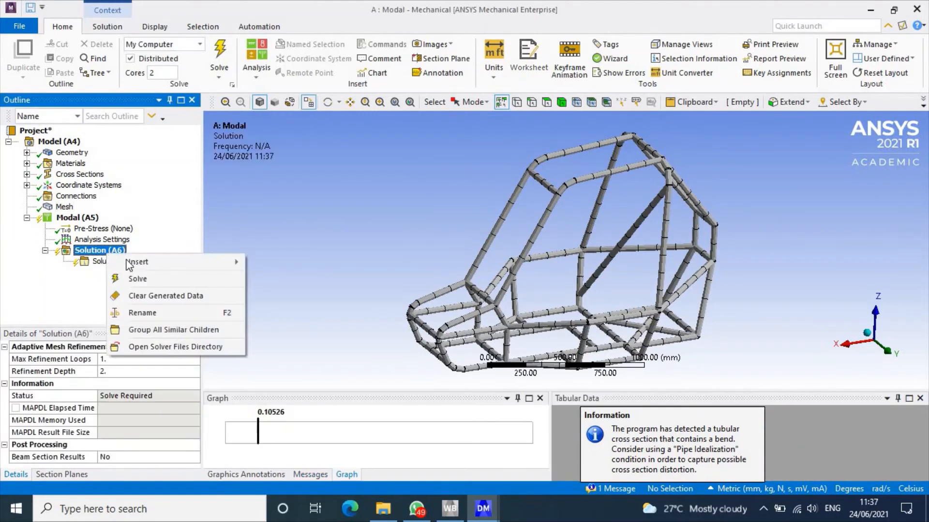
pyautogui.moveTo(163, 266)
pyautogui.moveTo(277, 266)
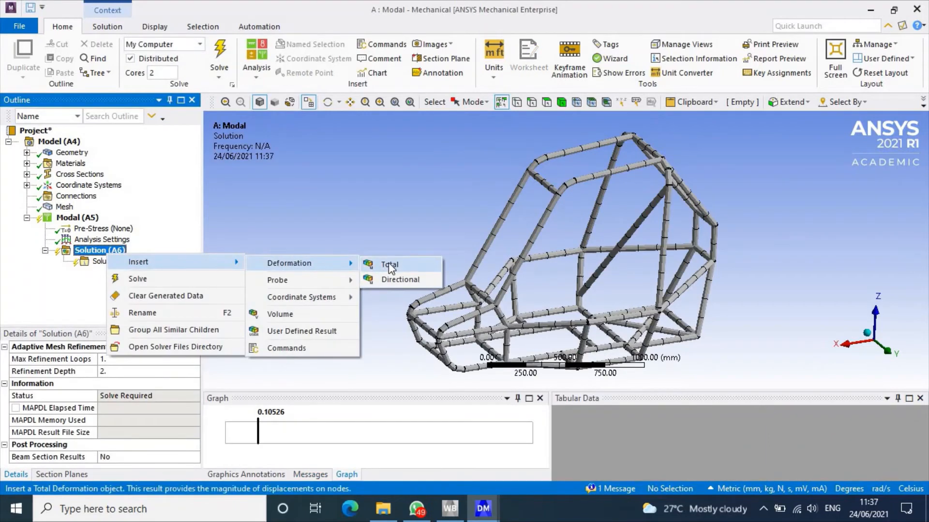
pyautogui.click(387, 262)
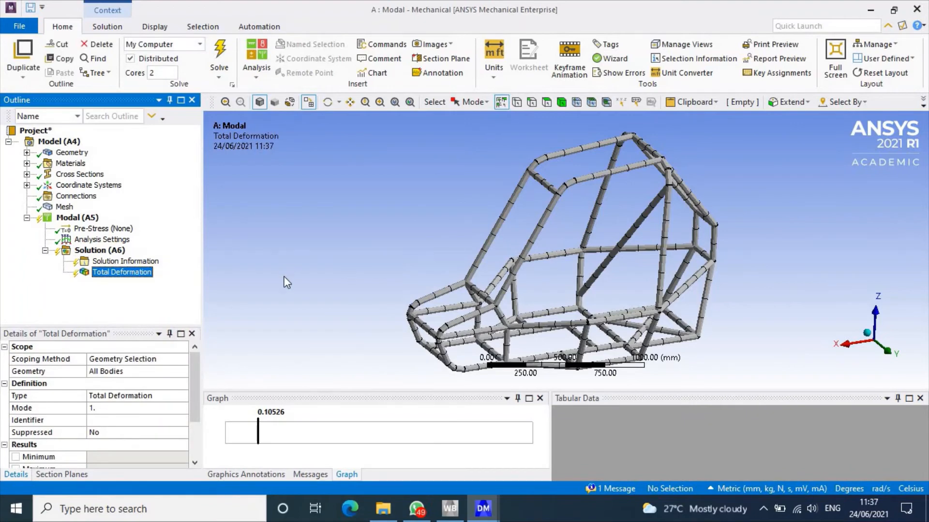
pyautogui.click(222, 57)
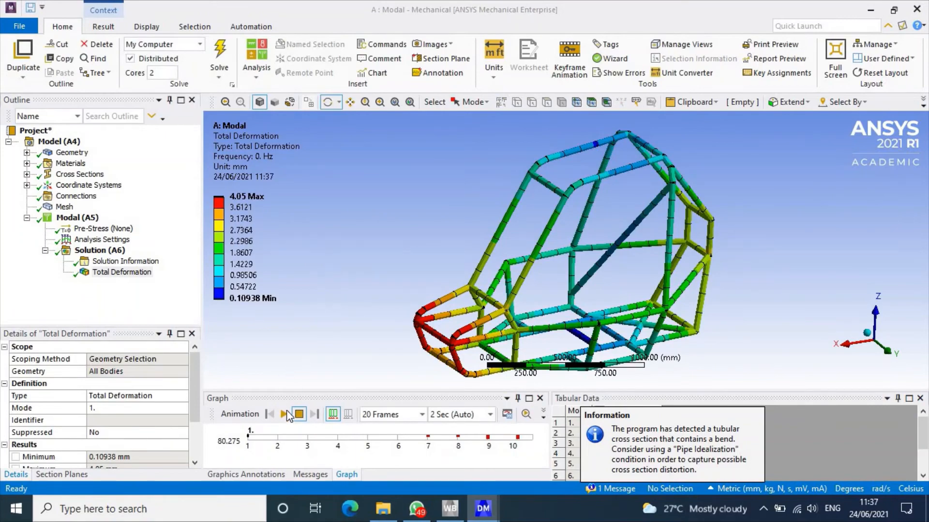
pyautogui.click(285, 414)
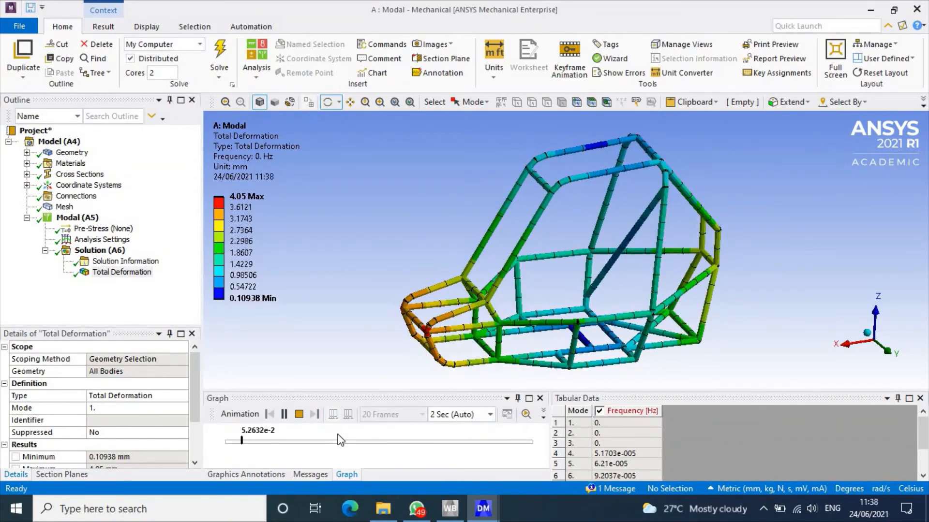
pyautogui.click(284, 414)
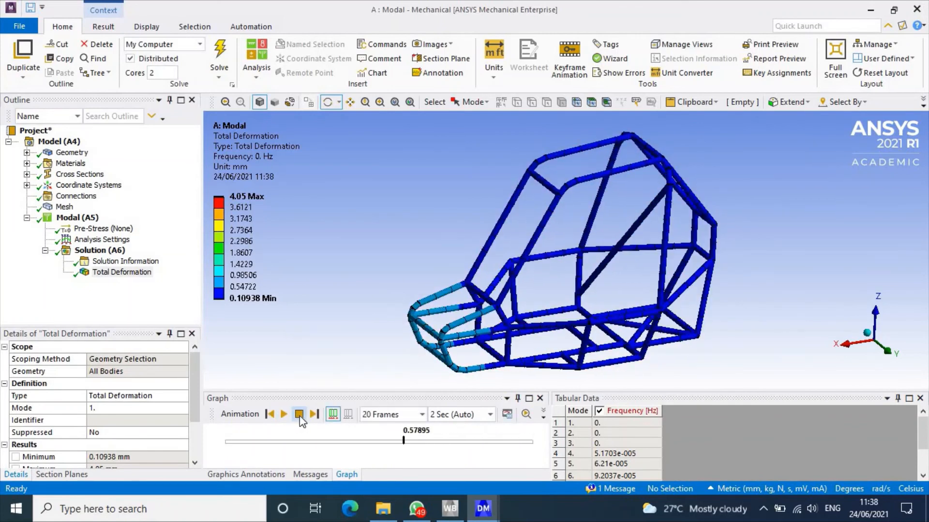
# Create mode shape results for modes 2 to 10 from the frequency table and evaluate them.
pyautogui.moveTo(586, 433); pyautogui.dragTo(578, 467)
pyautogui.rightClick(579, 467)
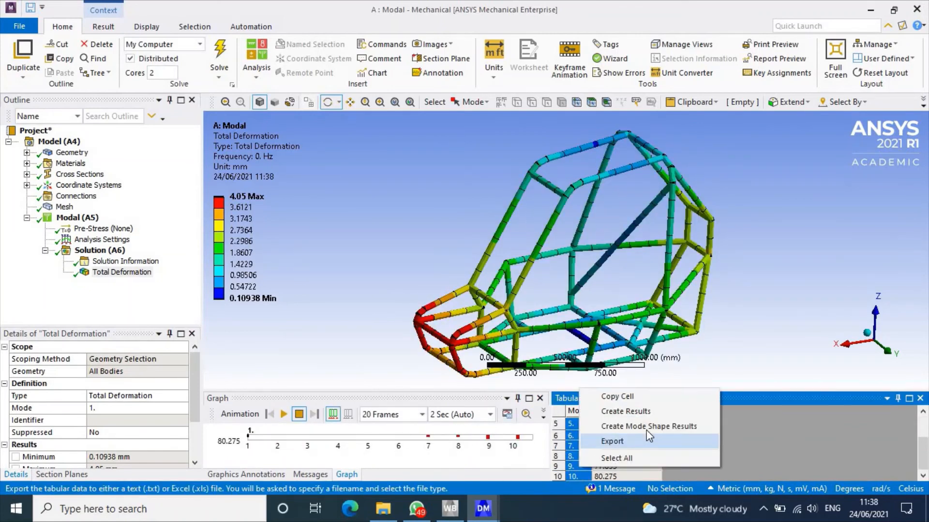
pyautogui.click(628, 424)
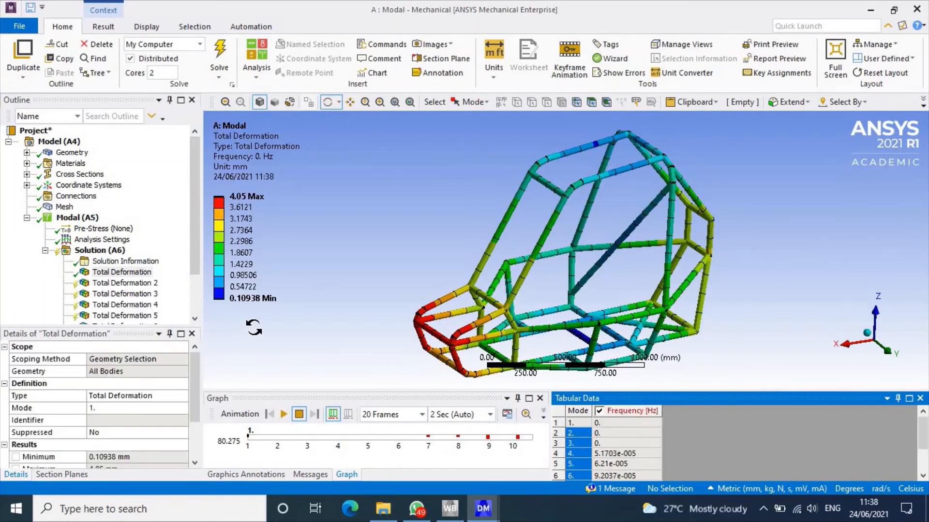
pyautogui.click(222, 52)
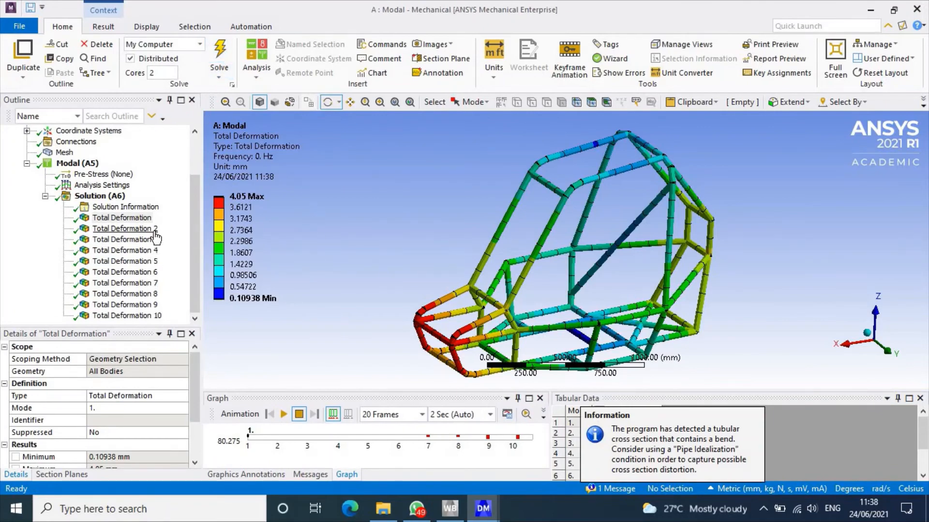
# Animate the mode shapes of Total Deformation 2, 3 and 4 one after another to inspect the frame's motion.
pyautogui.click(148, 228)
pyautogui.click(283, 415)
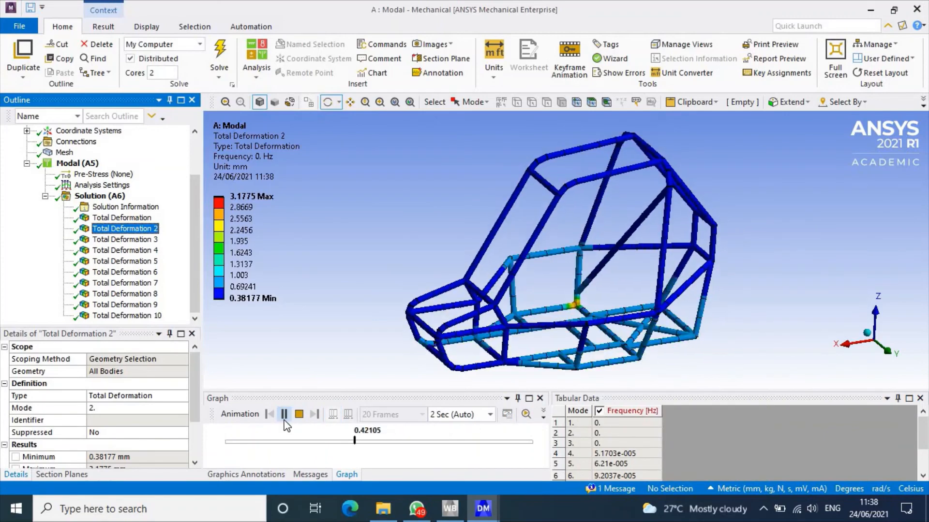
pyautogui.click(284, 415)
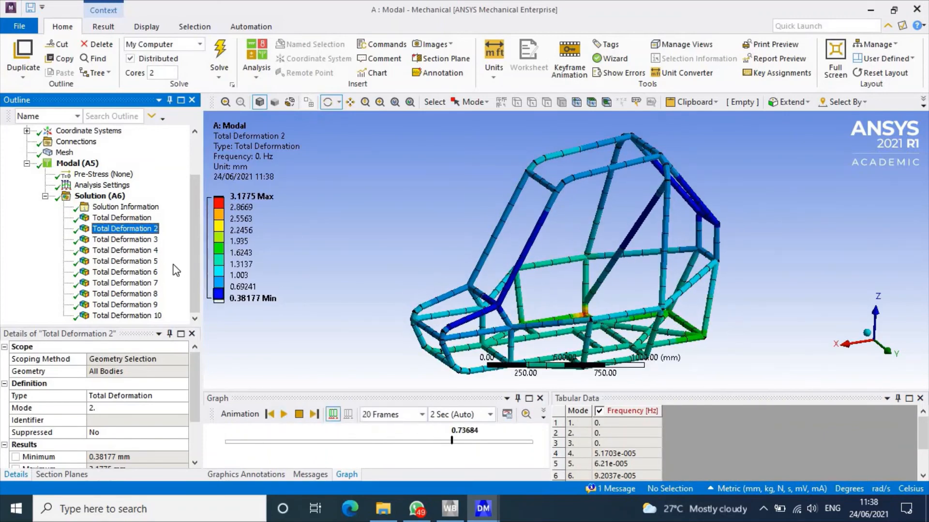
pyautogui.click(153, 242)
pyautogui.click(284, 414)
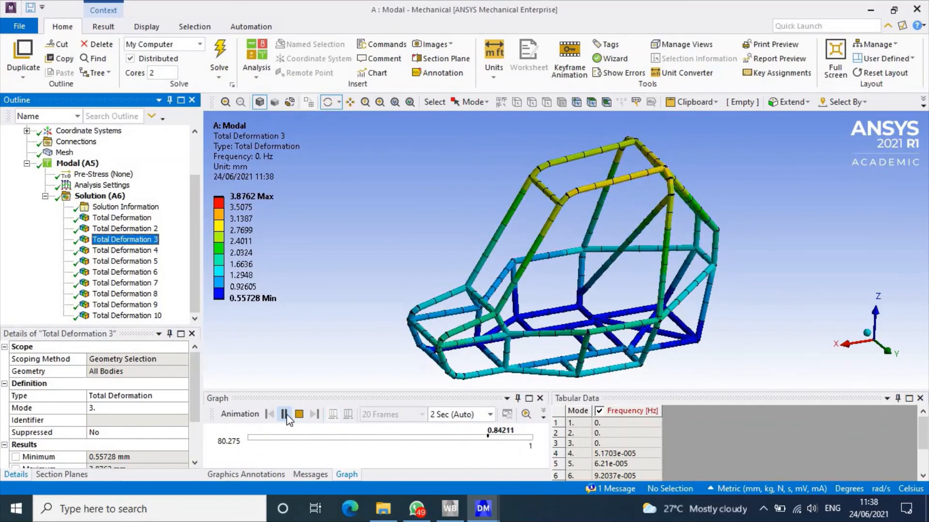
pyautogui.click(286, 415)
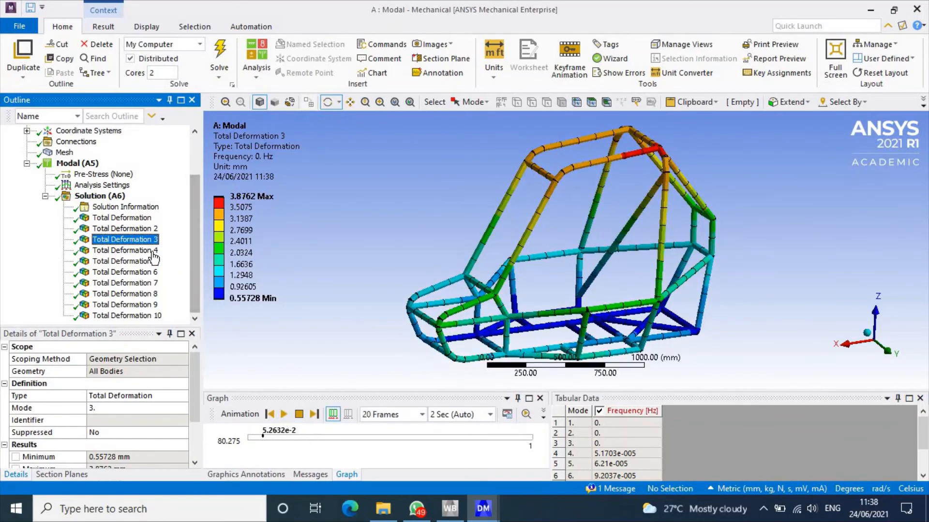
pyautogui.click(125, 250)
pyautogui.click(284, 415)
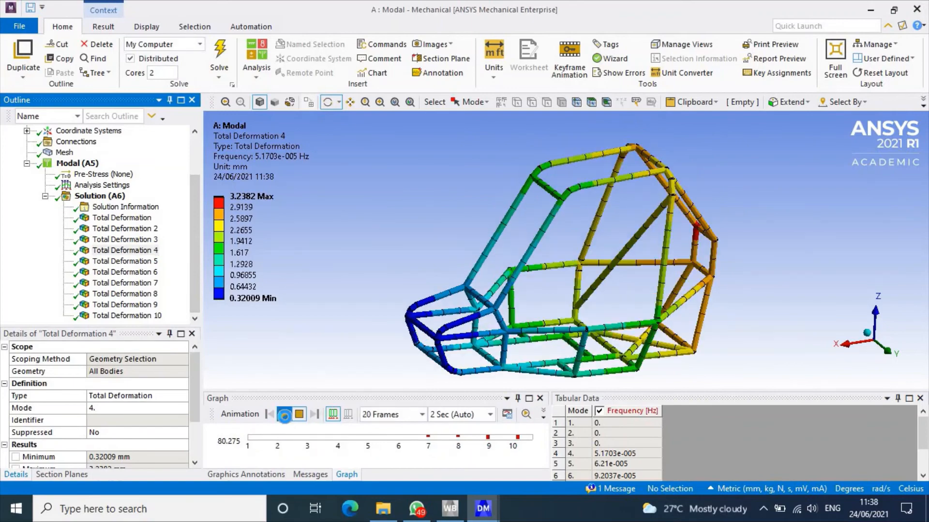
pyautogui.click(285, 415)
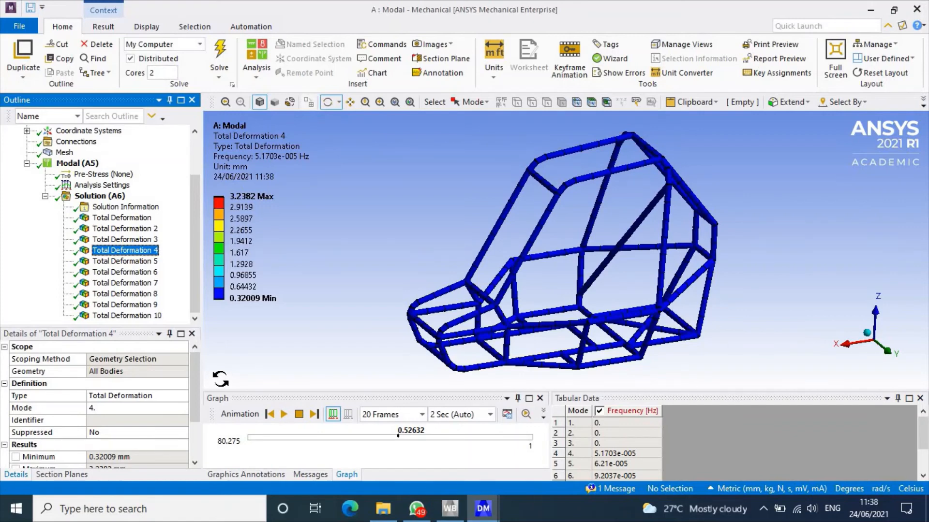
# Animate the mode shapes of Total Deformation 5, 6 and 7 to examine how the frame moves.
pyautogui.click(152, 261)
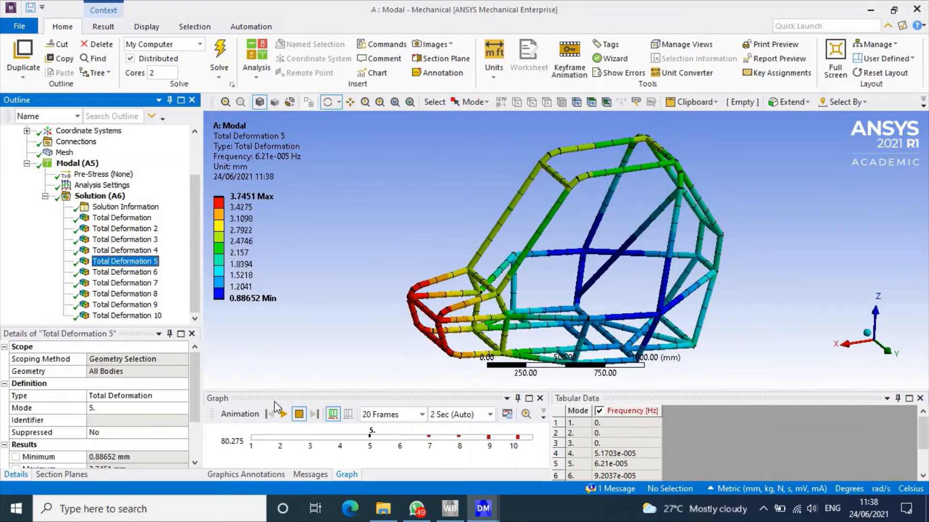
pyautogui.click(285, 415)
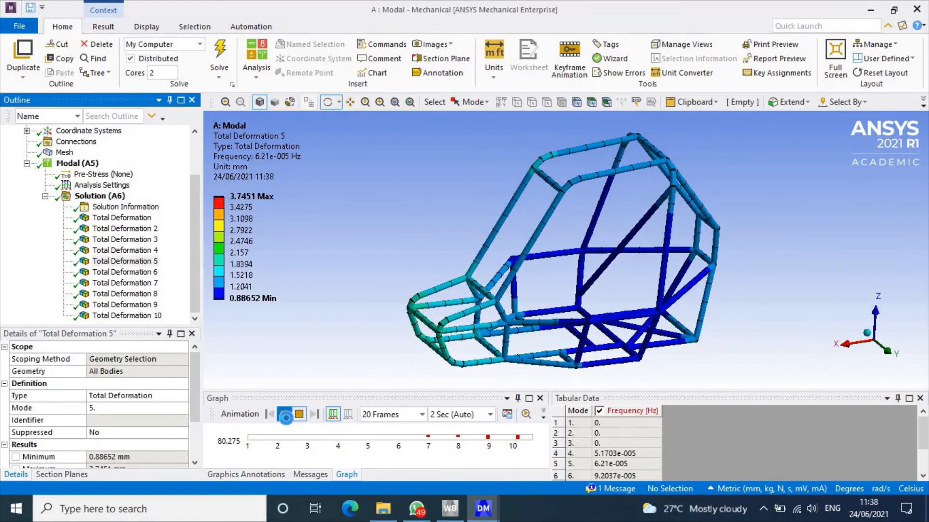
pyautogui.click(154, 272)
pyautogui.click(284, 415)
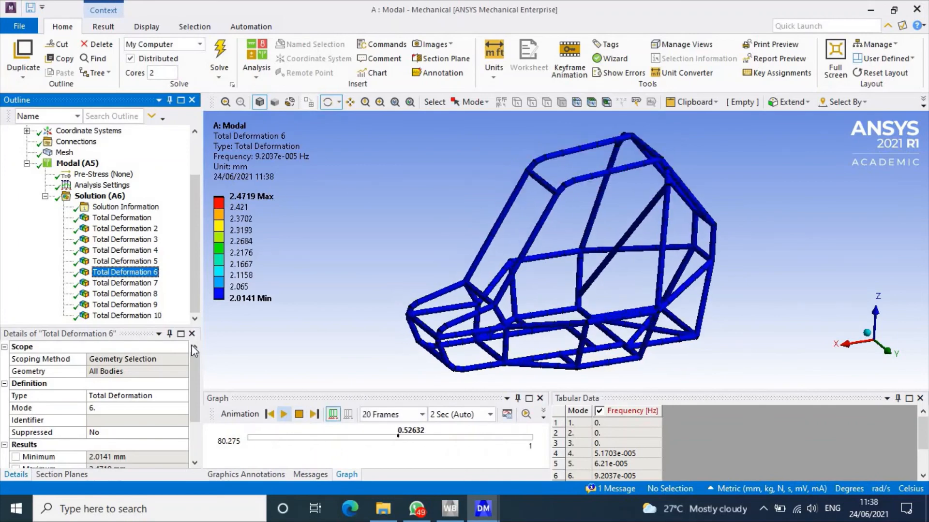
pyautogui.click(150, 284)
pyautogui.click(283, 414)
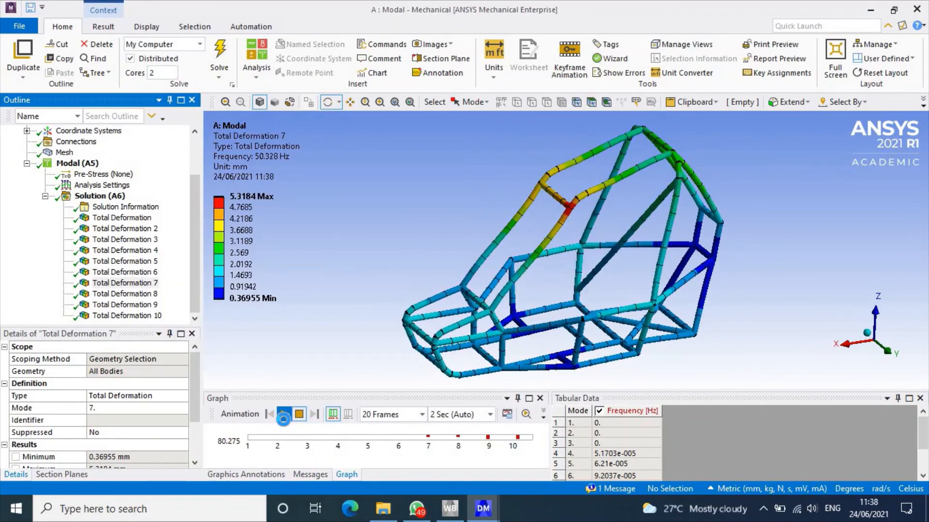
# Animate the mode shapes of Total Deformation 8, 9 and 10, stopping the playback after the last one.
pyautogui.click(147, 294)
pyautogui.click(283, 415)
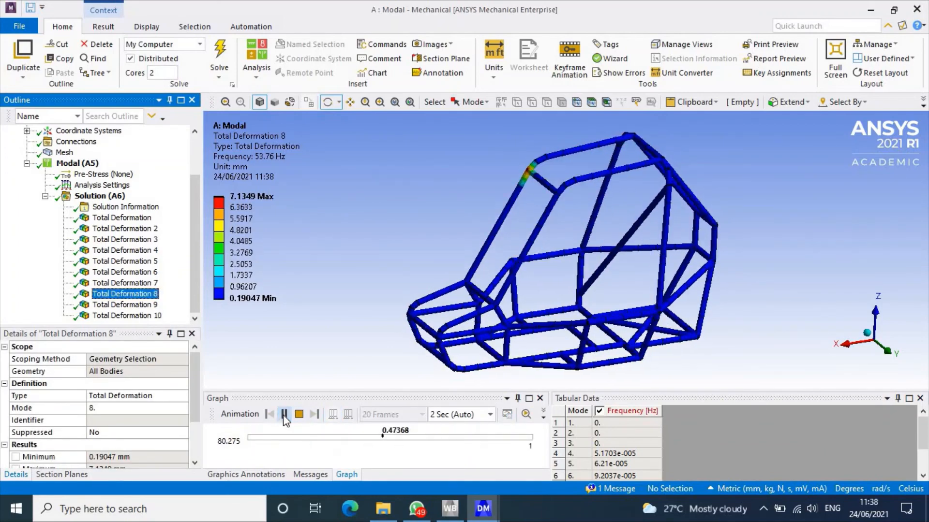
pyautogui.click(284, 414)
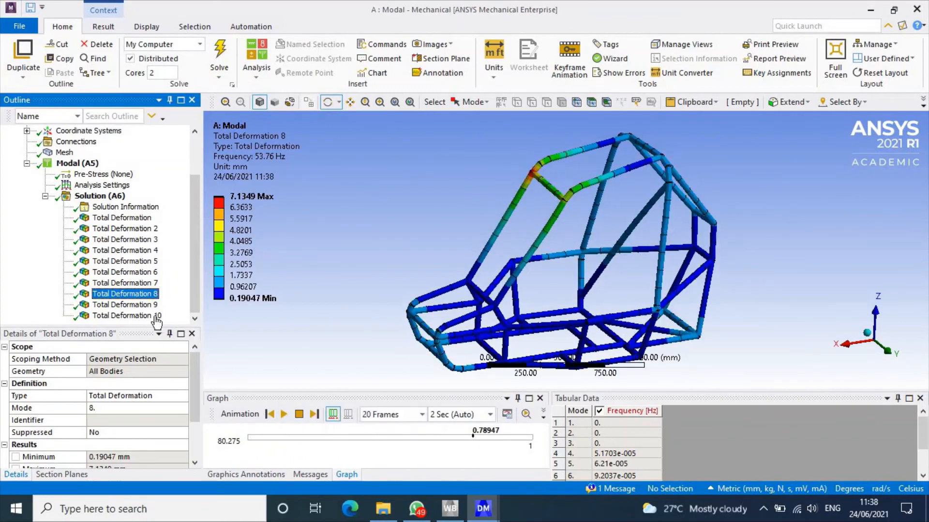
pyautogui.click(154, 307)
pyautogui.click(281, 415)
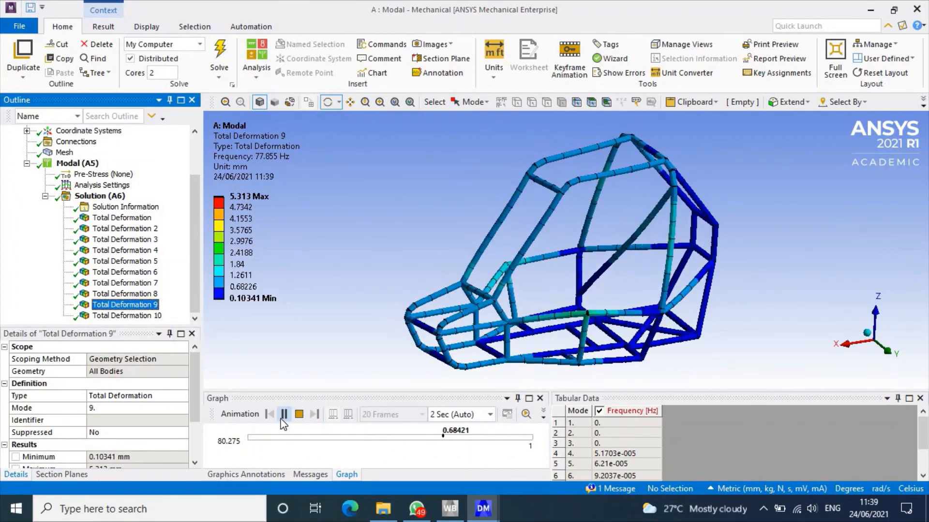
pyautogui.click(277, 414)
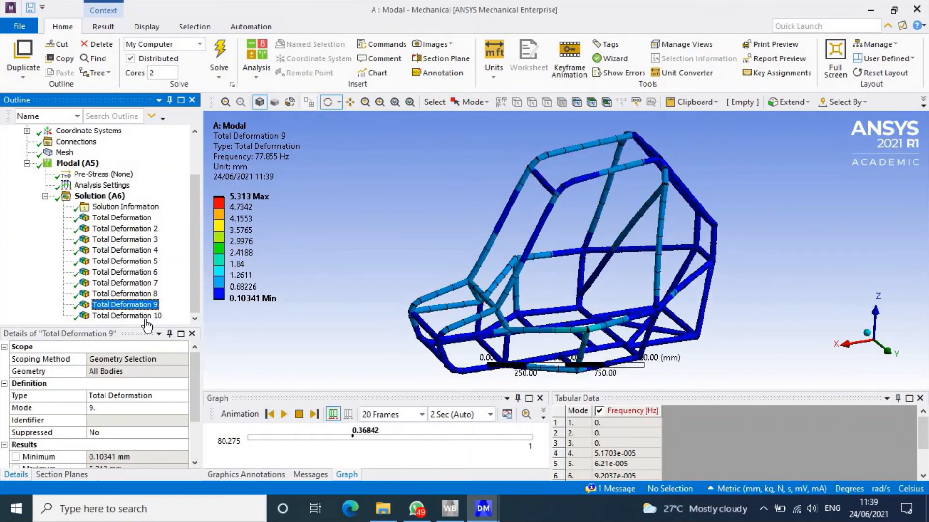
pyautogui.click(143, 316)
pyautogui.click(283, 414)
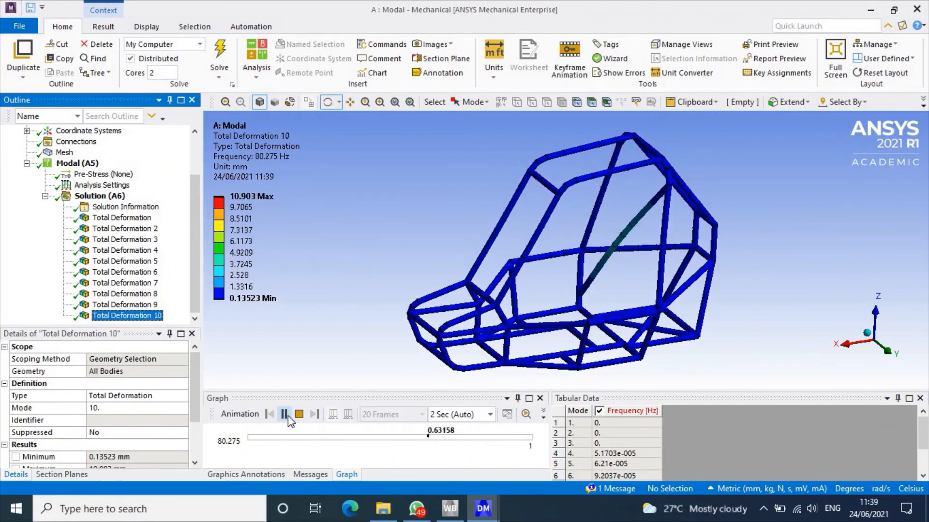
pyautogui.click(299, 415)
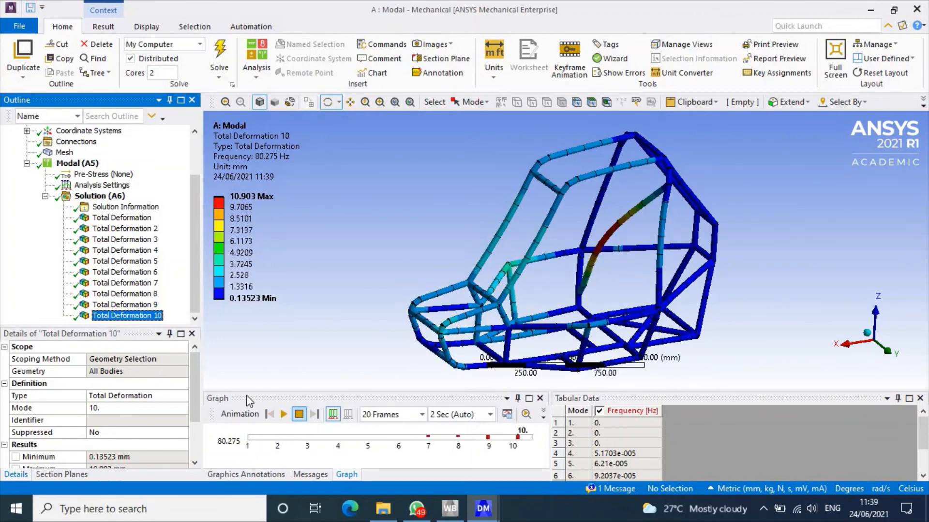
# Replay the animation of the first mode's Total Deformation result.
pyautogui.click(122, 218)
pyautogui.click(283, 415)
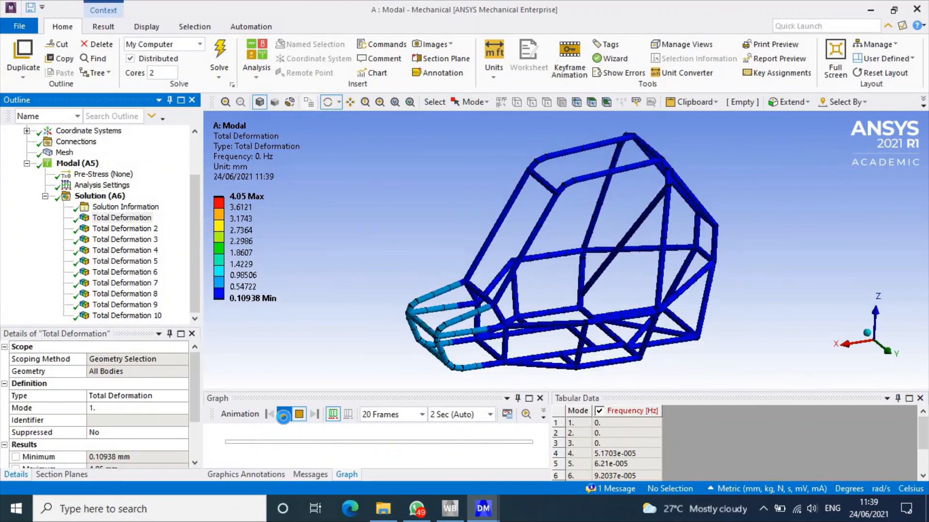